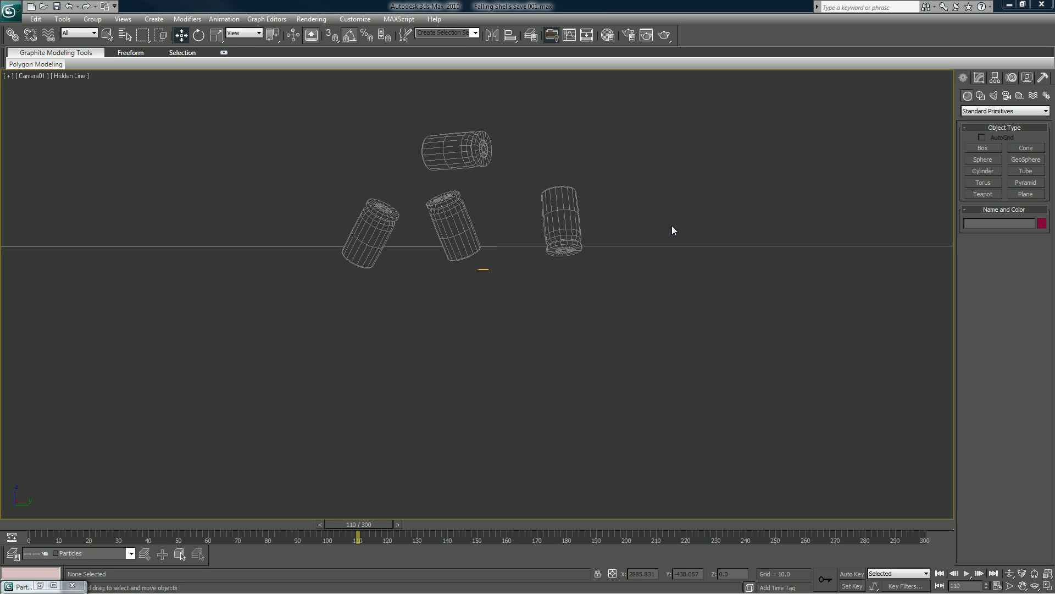
Check in the render setup which renderer is assigned for production, then close the settings
left_click(667, 232)
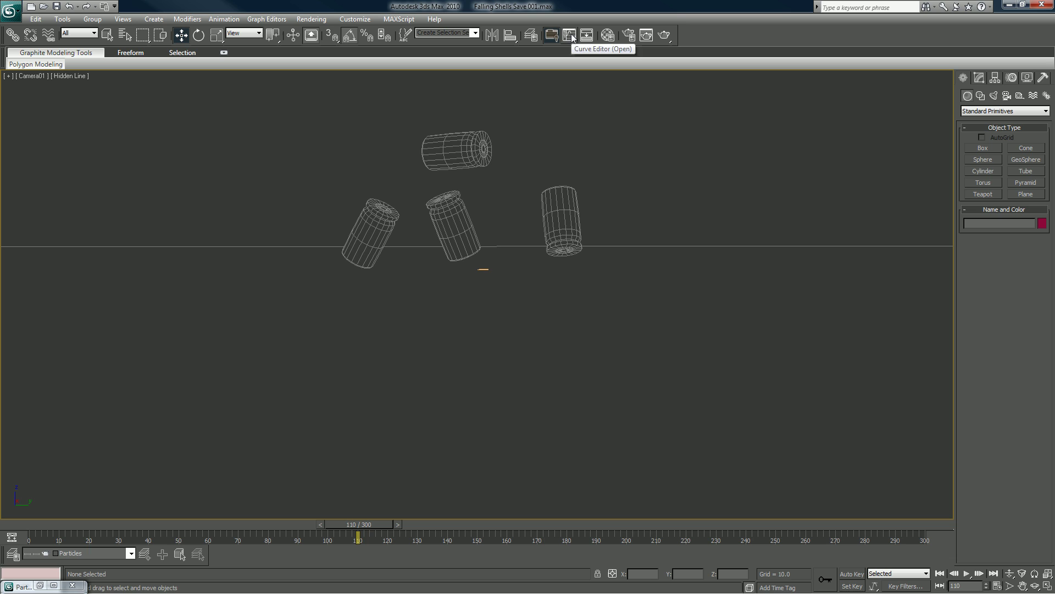
left_click(627, 36)
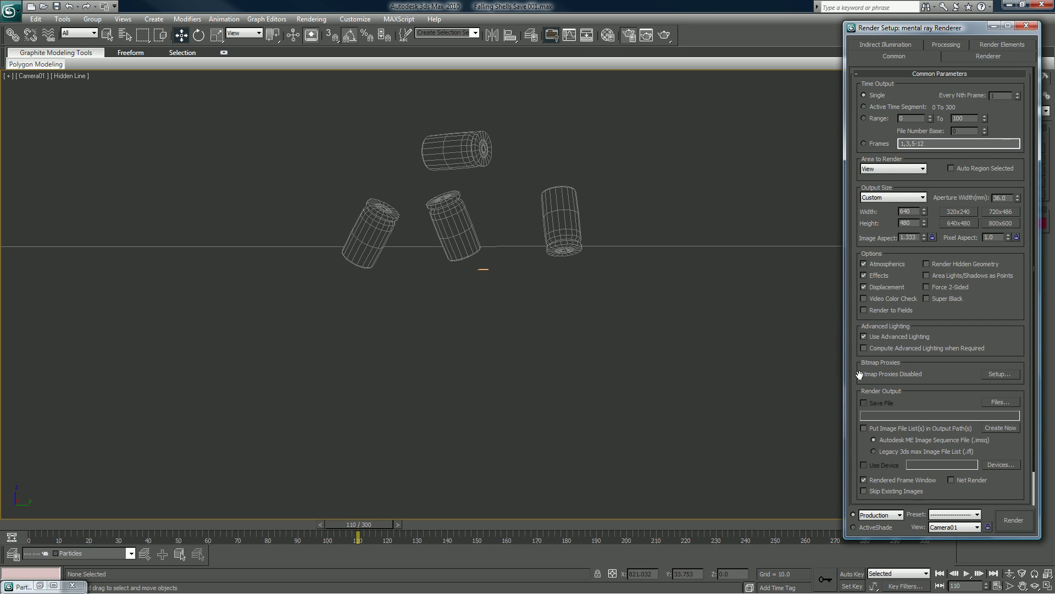
scroll(888, 266, "down", 2)
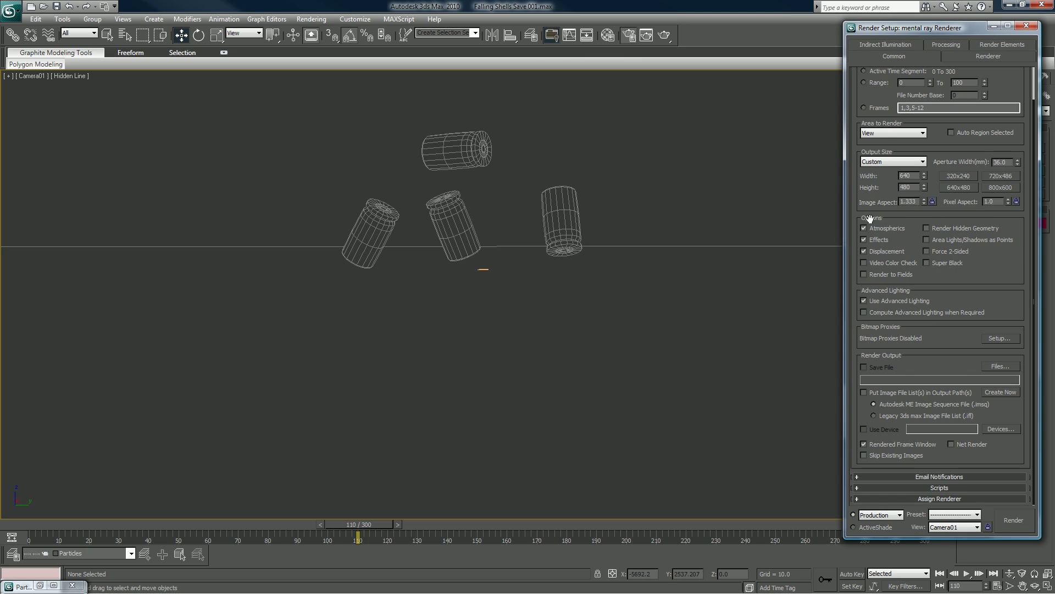
left_click(938, 498)
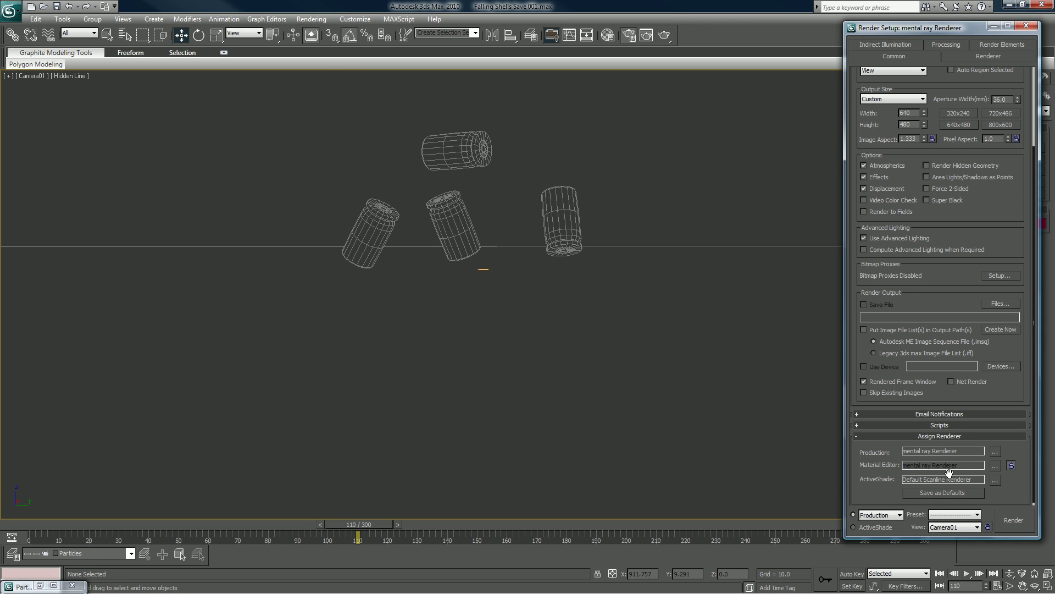
left_click(1026, 25)
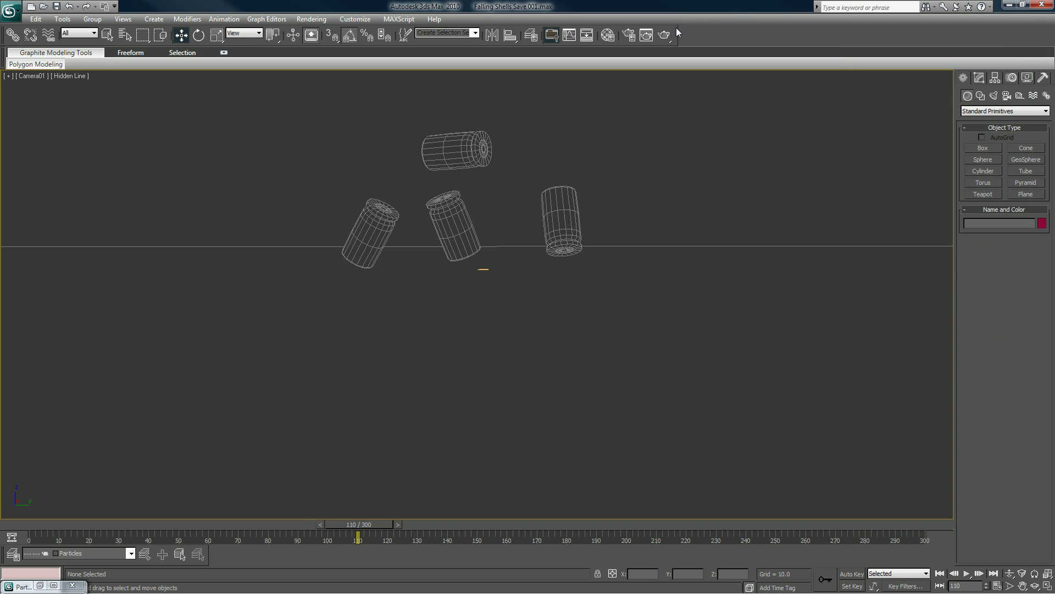
Open the Material Editor and select the shells in the camera view
left_click(612, 36)
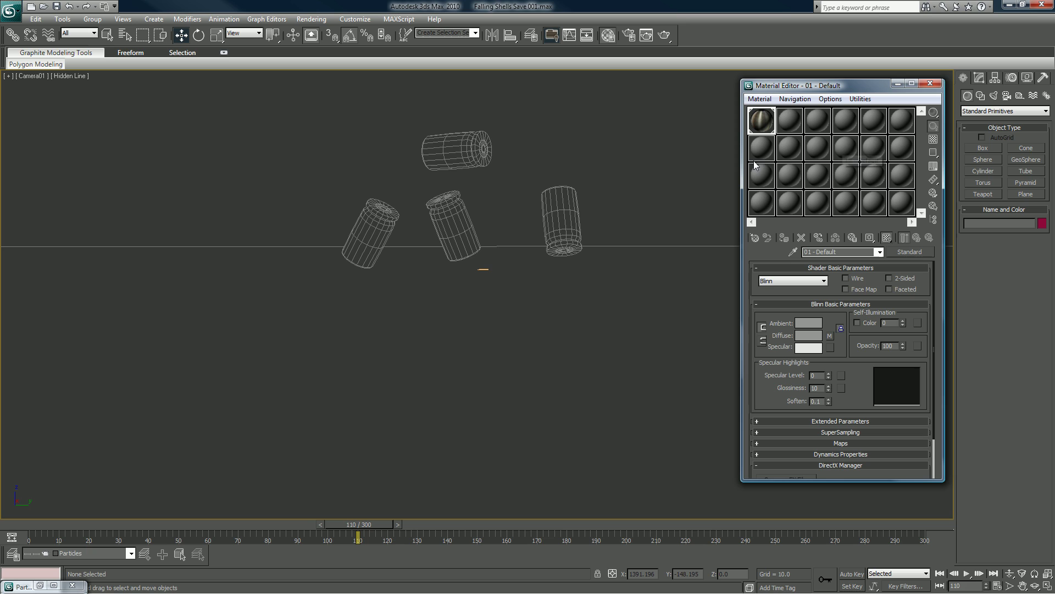
left_click_drag(609, 115, 351, 216)
key("comma")
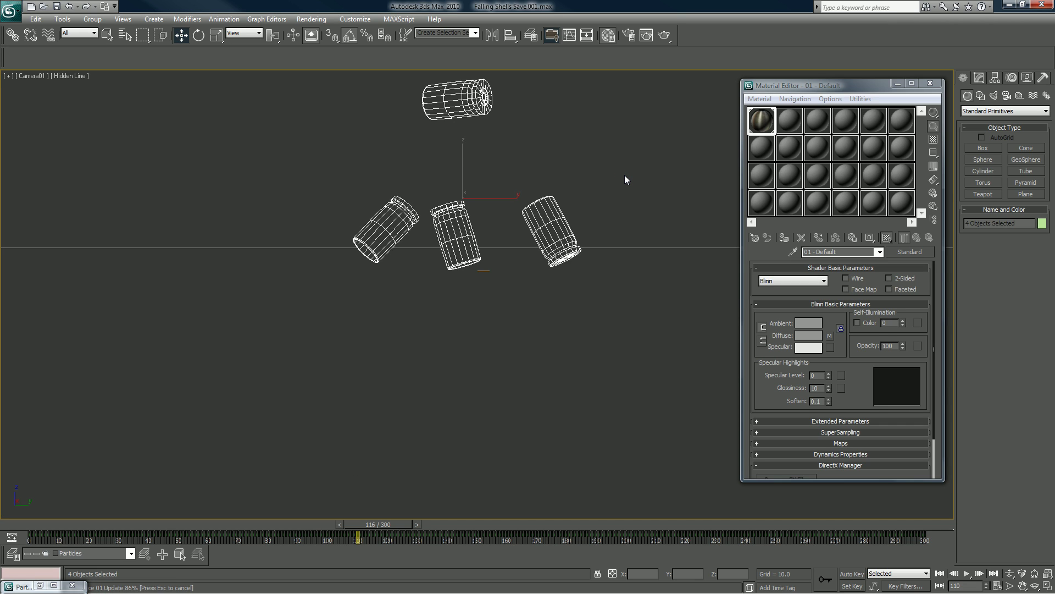
Turn off the Birth 01 operator in Event 01 of the particle flow and minimize Particle View
left_click(40, 586)
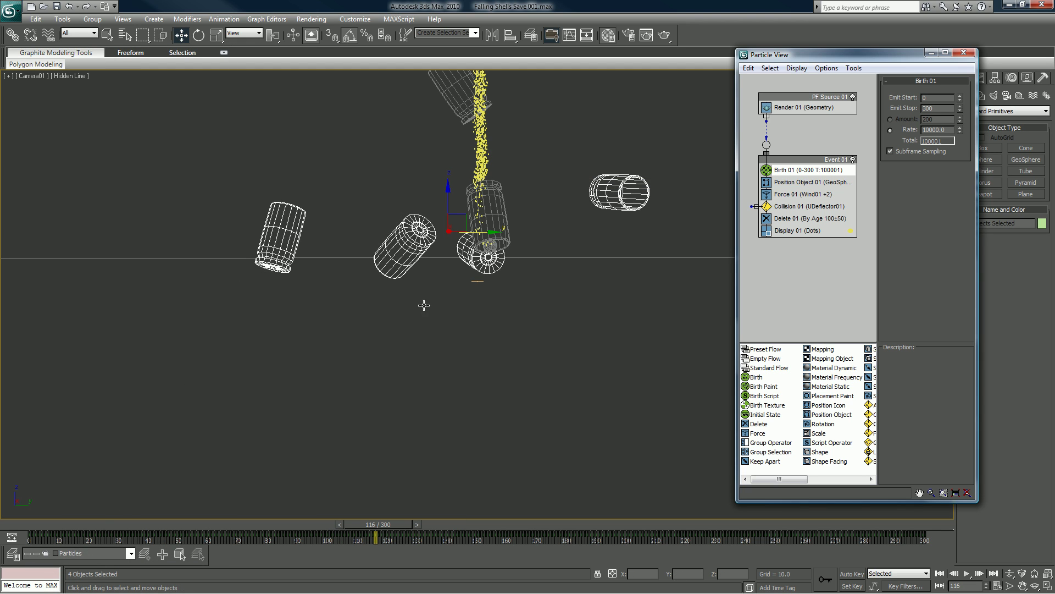
left_click(767, 171)
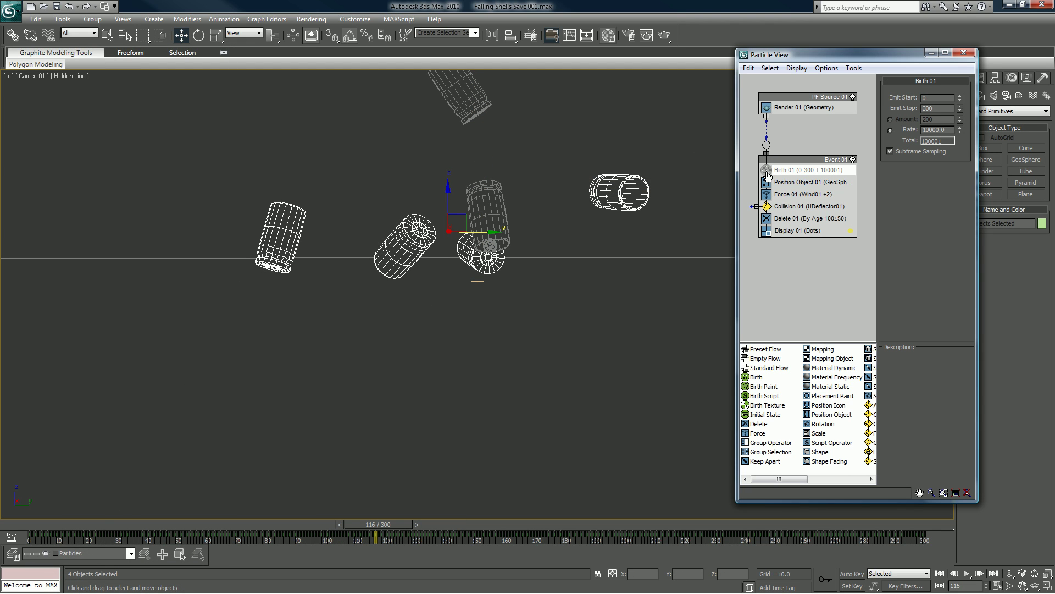
left_click(931, 52)
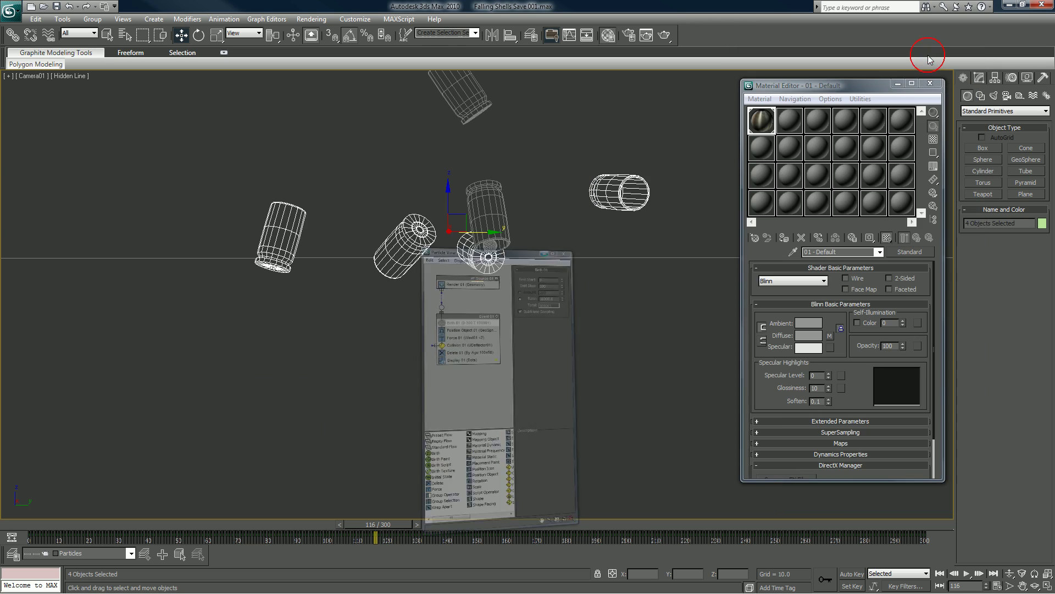
Switch to the perspective view at frame 96 and select the whole column of falling shells
left_click(562, 183)
key("p")
key("z")
scroll(503, 282, "down", 2)
key("comma")
key("comma")
key("comma")
key("comma")
key("comma")
key("comma")
key("comma")
key("comma")
key("comma")
key("comma")
key("comma")
key("comma")
key("comma")
key("comma")
key("comma")
key("comma")
key("comma")
key("comma")
key("comma")
key("comma")
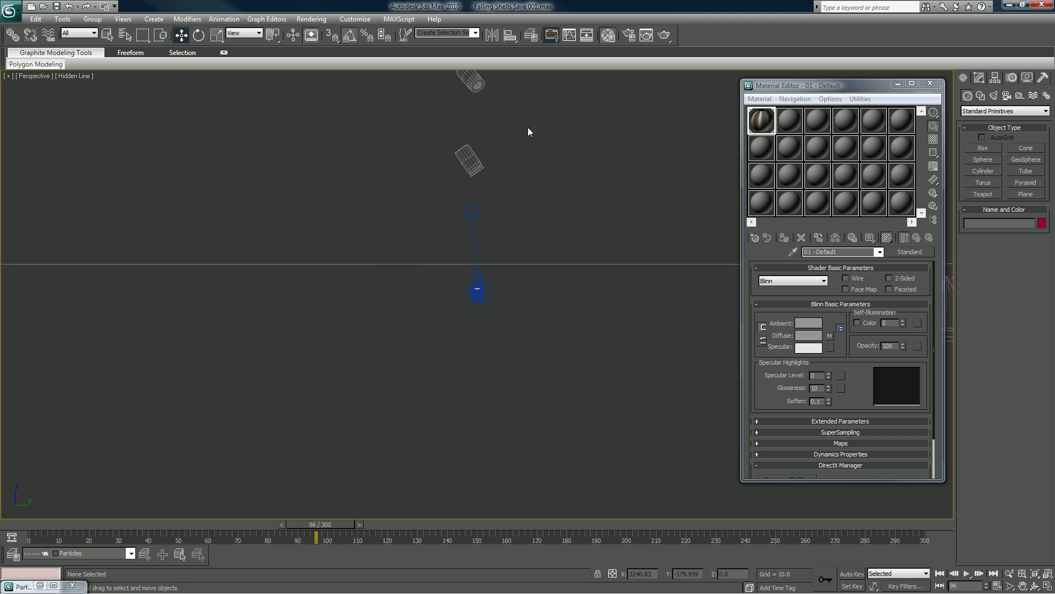
middle_click_drag(527, 104, 499, 330)
left_click_drag(509, 84, 383, 358)
middle_click_drag(444, 253, 445, 301)
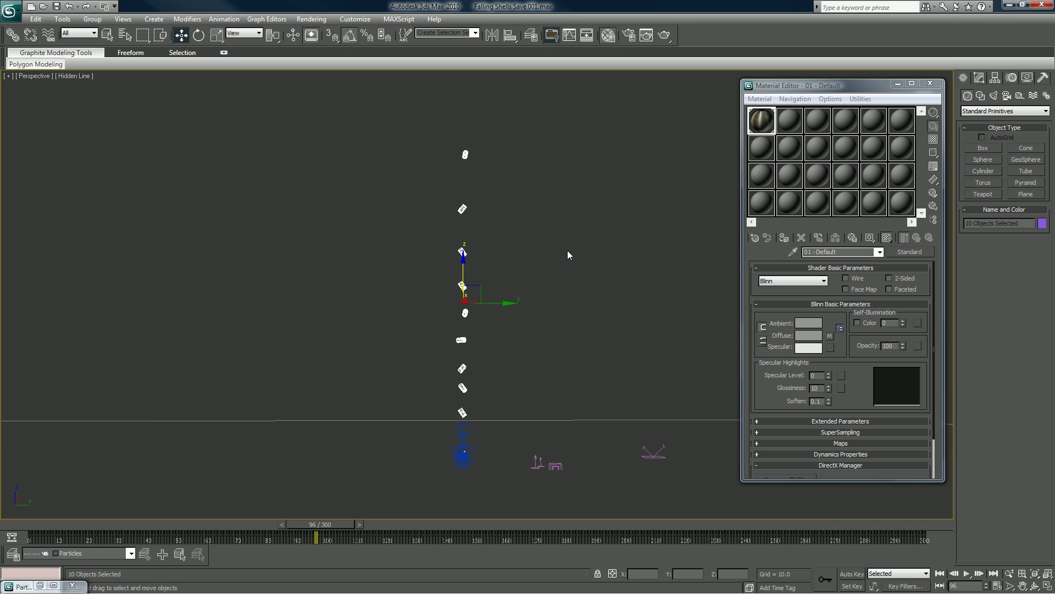
Assign the second sample material to the selected shells, change its type to Arch & Design (mi), and clear the selection
left_click(790, 132)
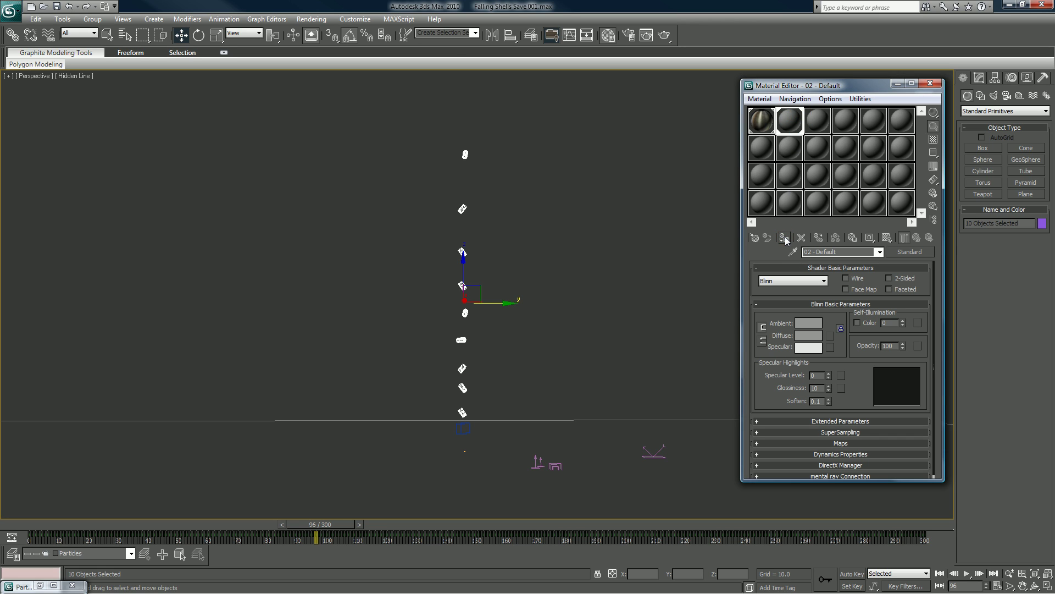
left_click(916, 252)
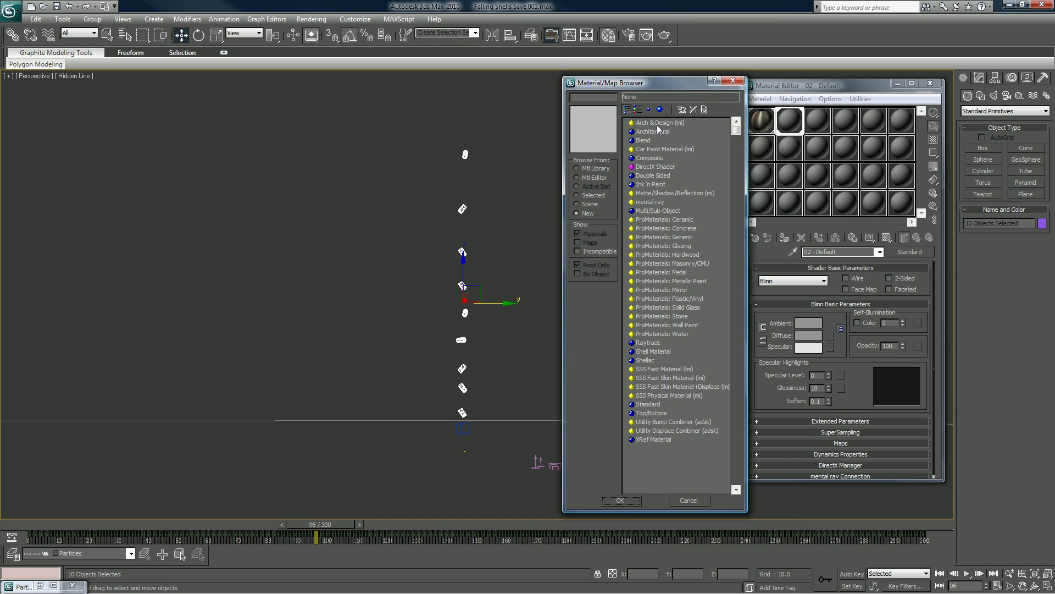
double_click(658, 123)
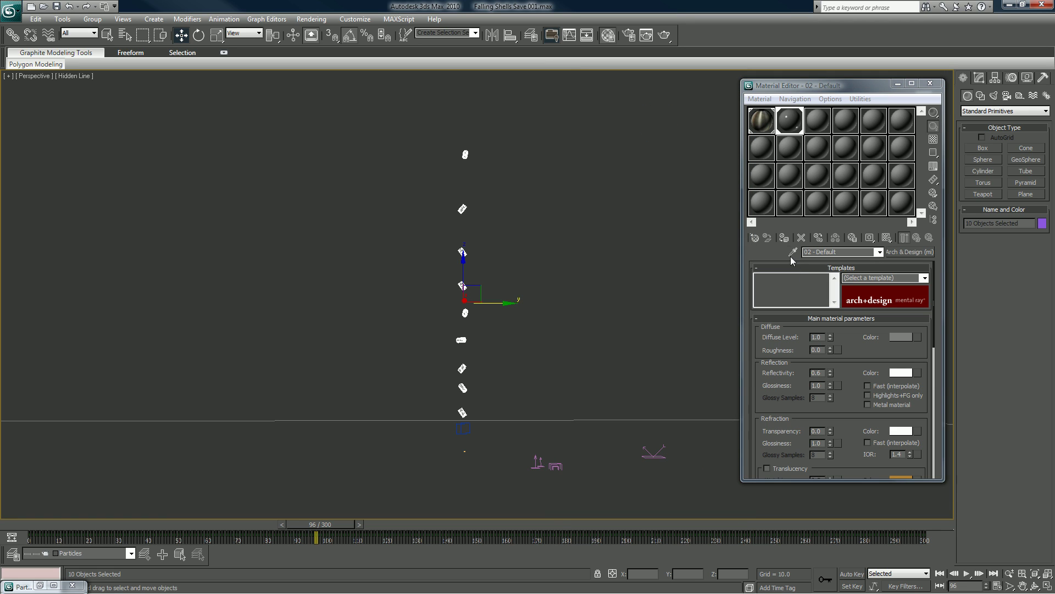
left_click(497, 348)
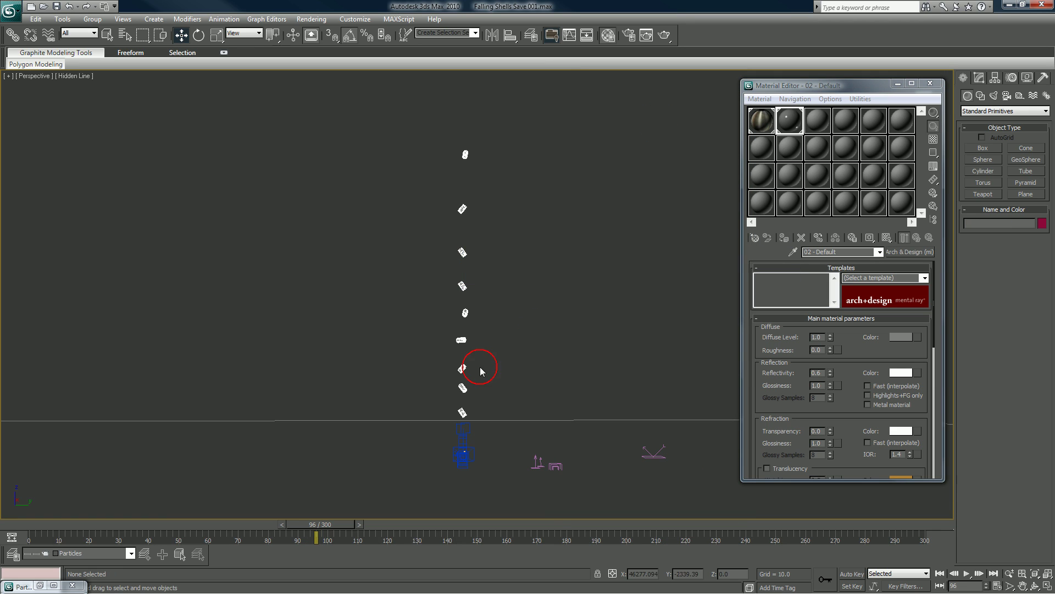
Show the camera view at frame 113 and apply the Copper template to the shell material
key("c")
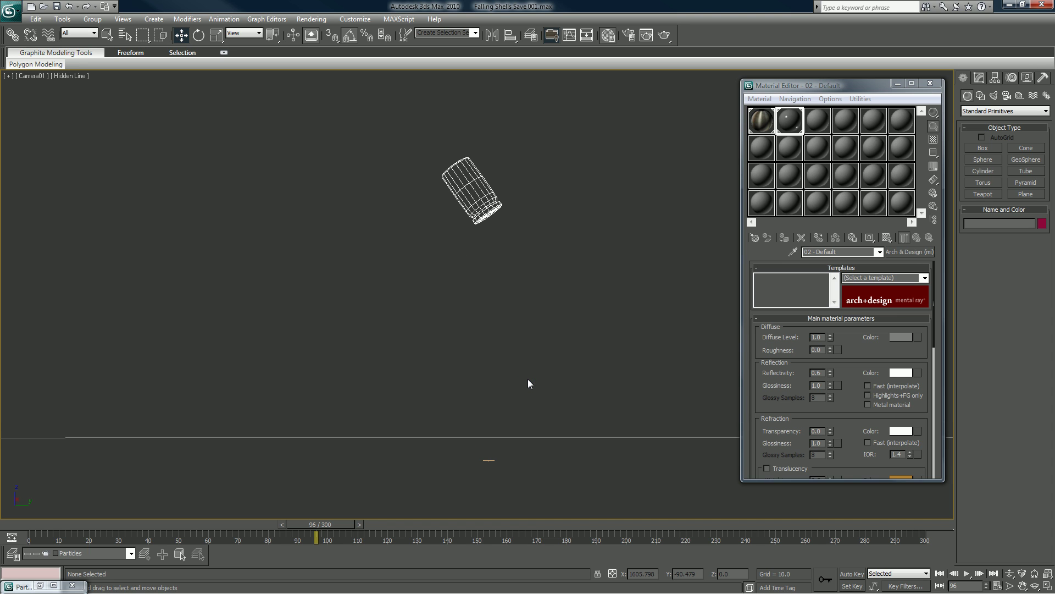
left_click_drag(328, 528, 378, 526)
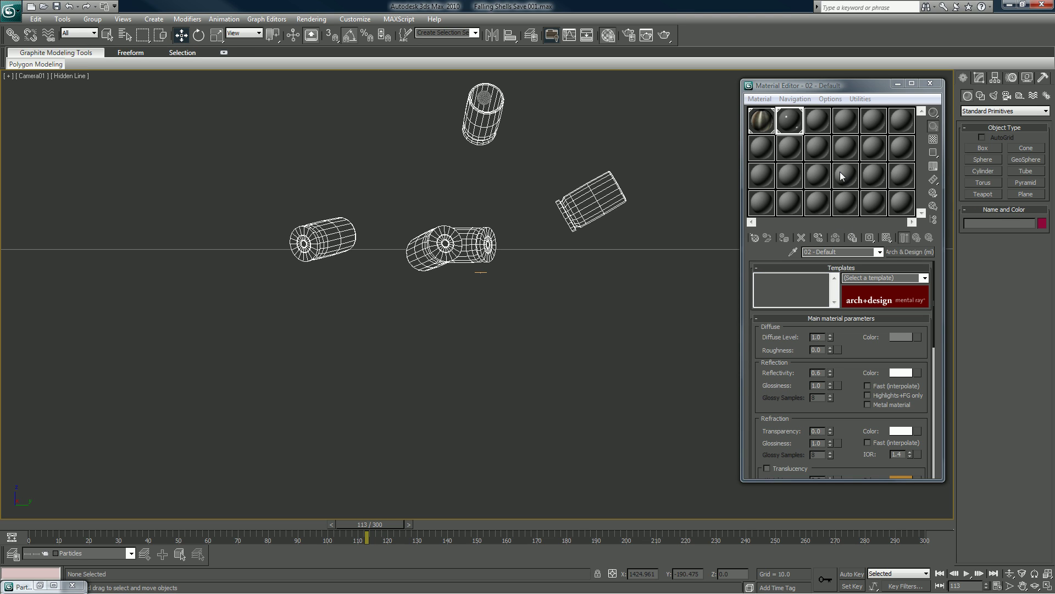
left_click(924, 277)
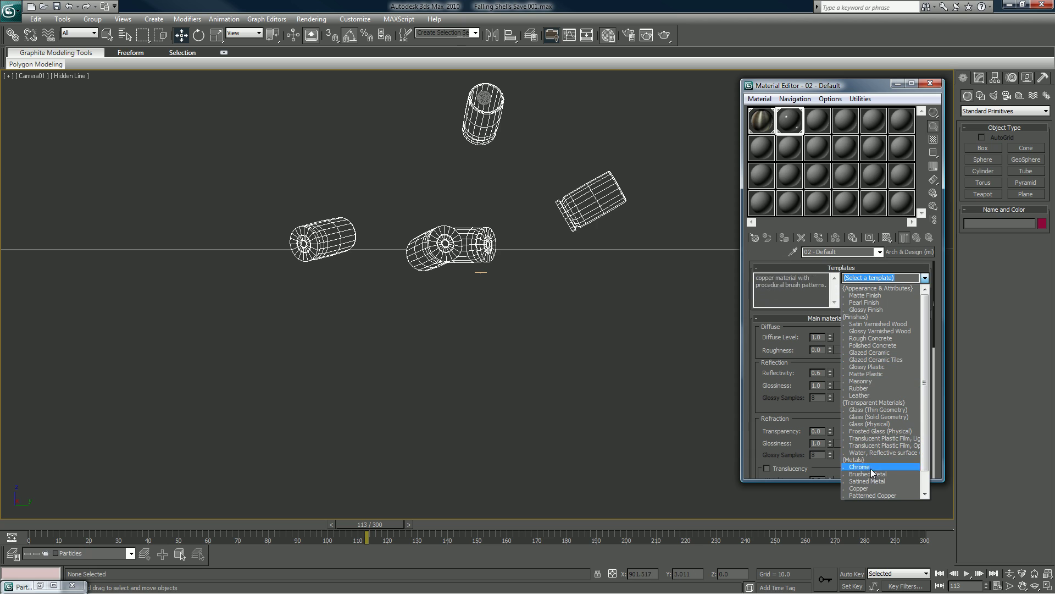
left_click(875, 488)
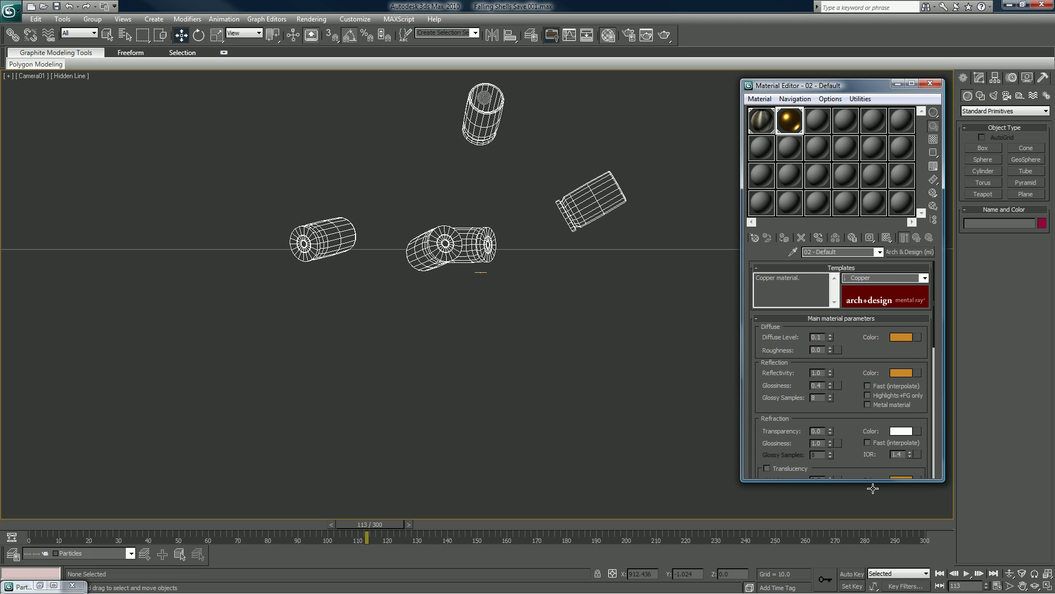
Display the camera view in Smooth + Highlights shading and test-render frame 113
left_click(658, 176)
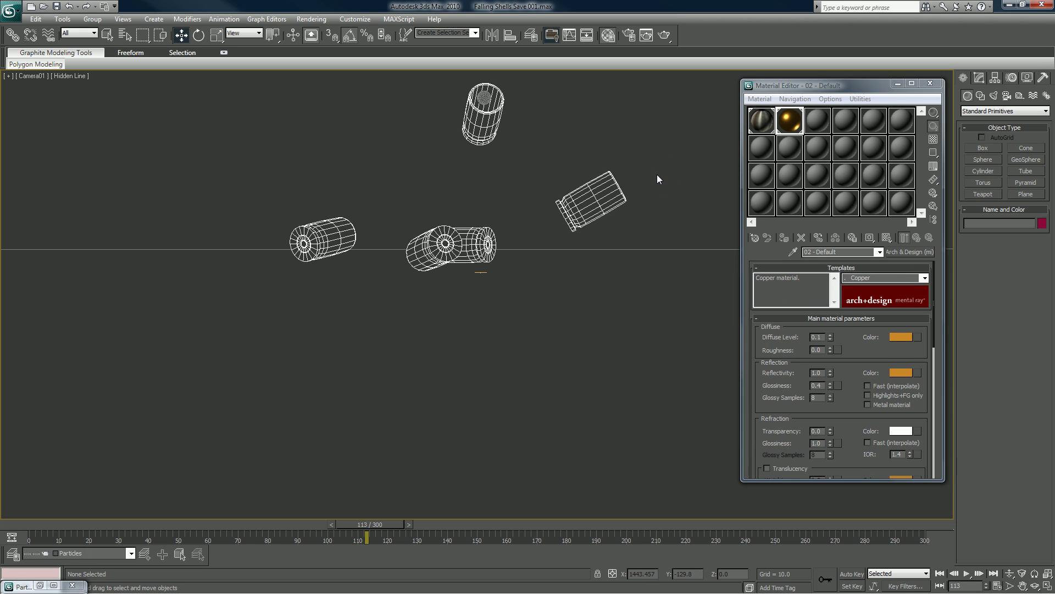
key("F3")
key("F3")
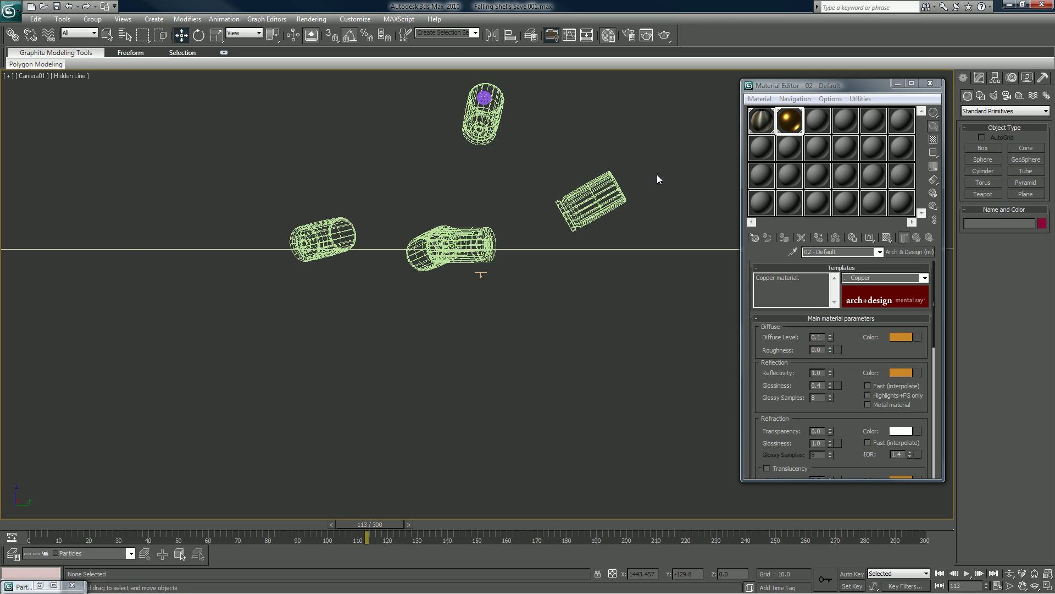
left_click(598, 193)
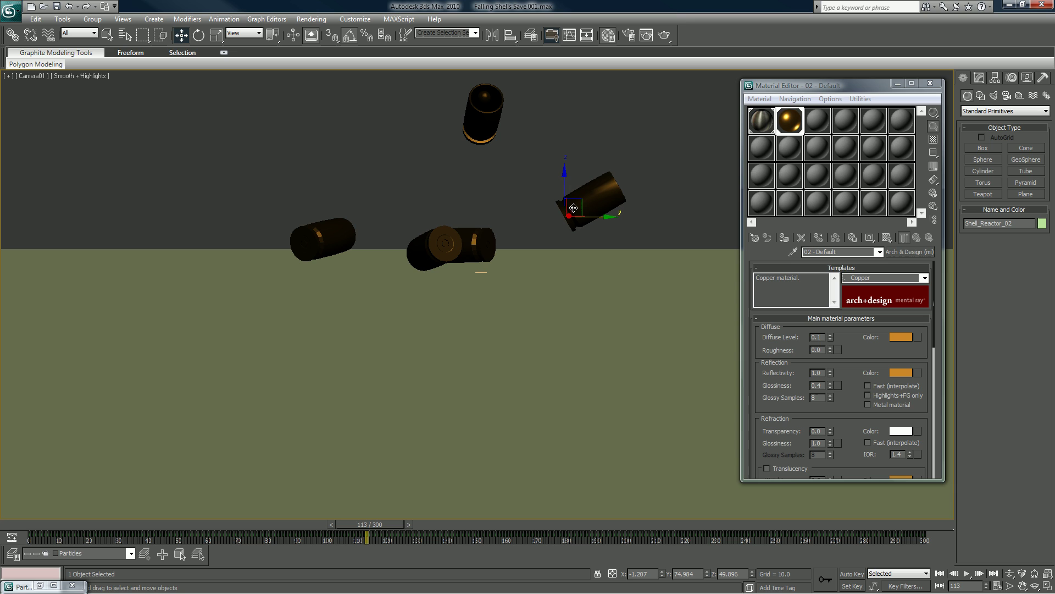
left_click(664, 35)
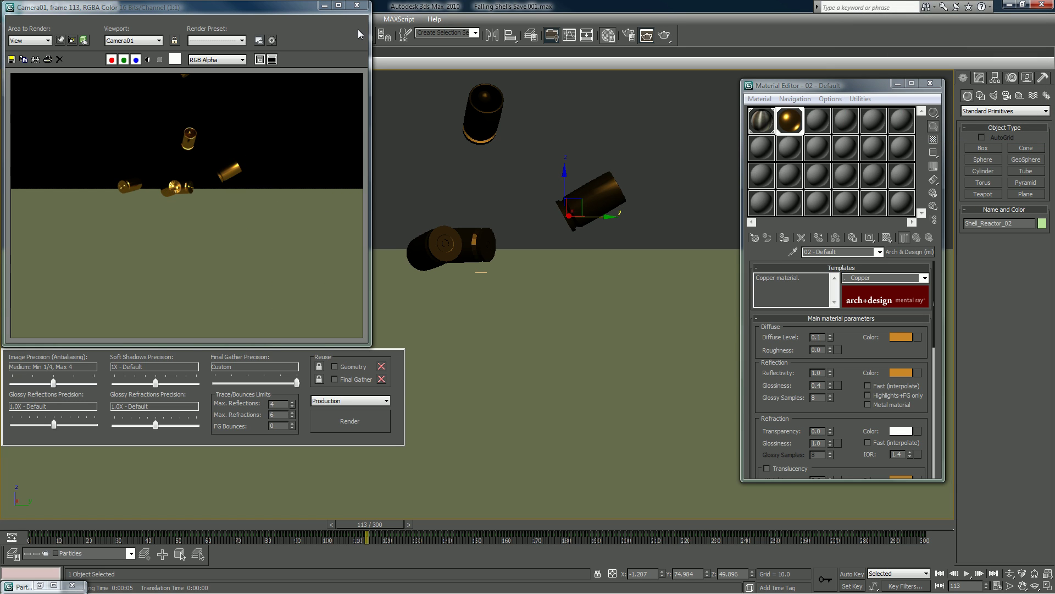
left_click(357, 6)
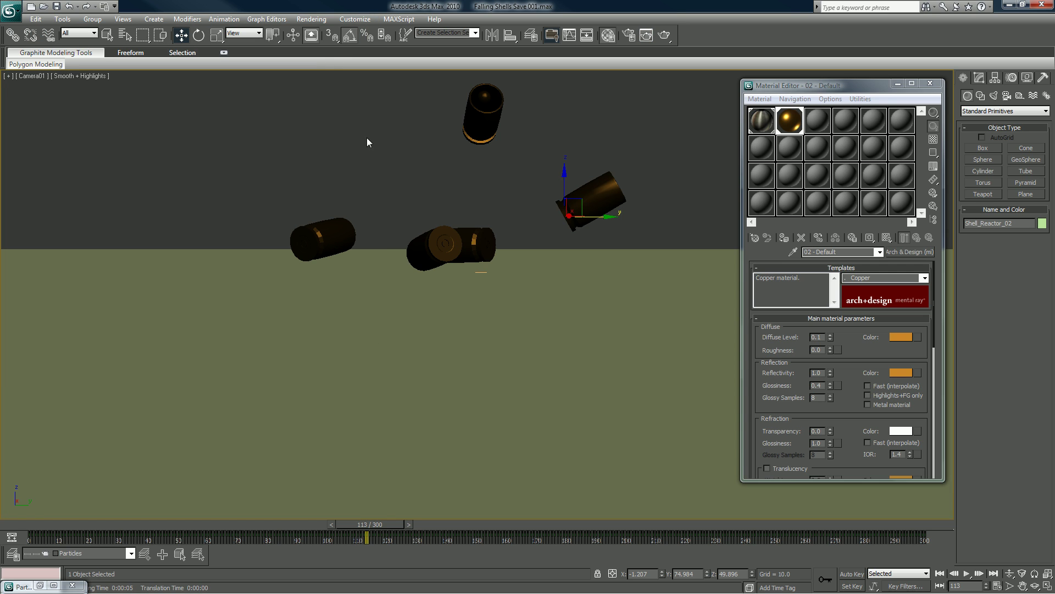
Go to frame 300 and test-render the camera view to examine the copper shells up close
left_click(456, 188)
left_click_drag(361, 526, 938, 503)
key("w")
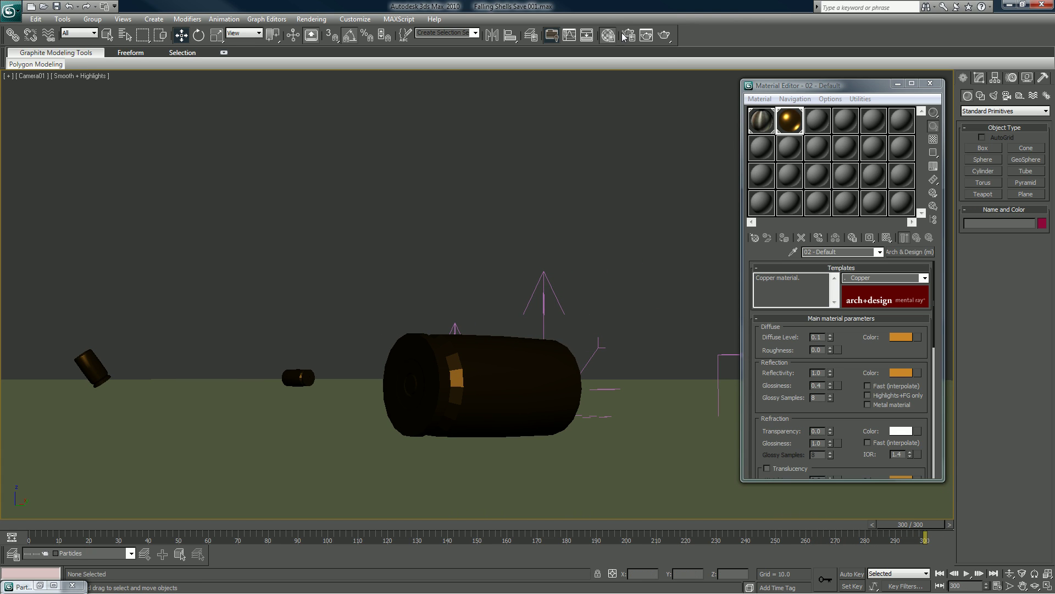
left_click(664, 35)
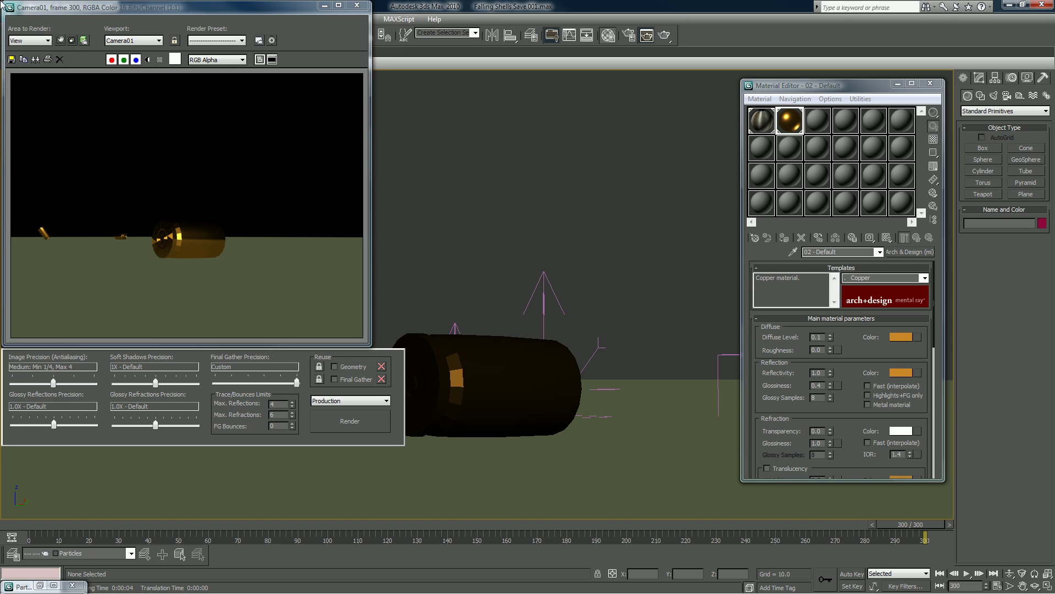
left_click(356, 5)
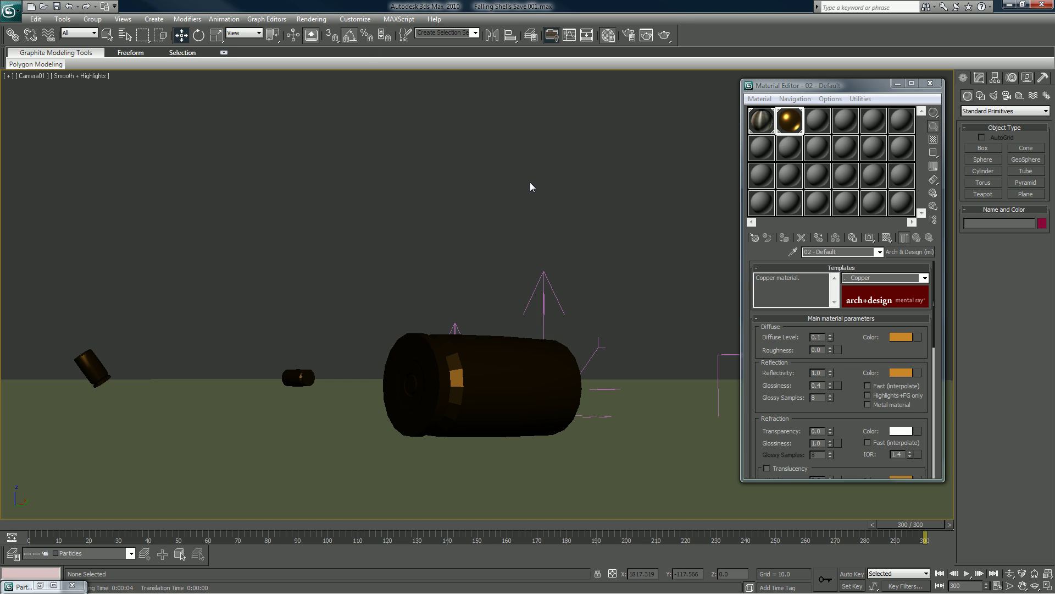
Assign the third sample material to the ground plane and change its type to Arch & Design (mi)
left_click(633, 478)
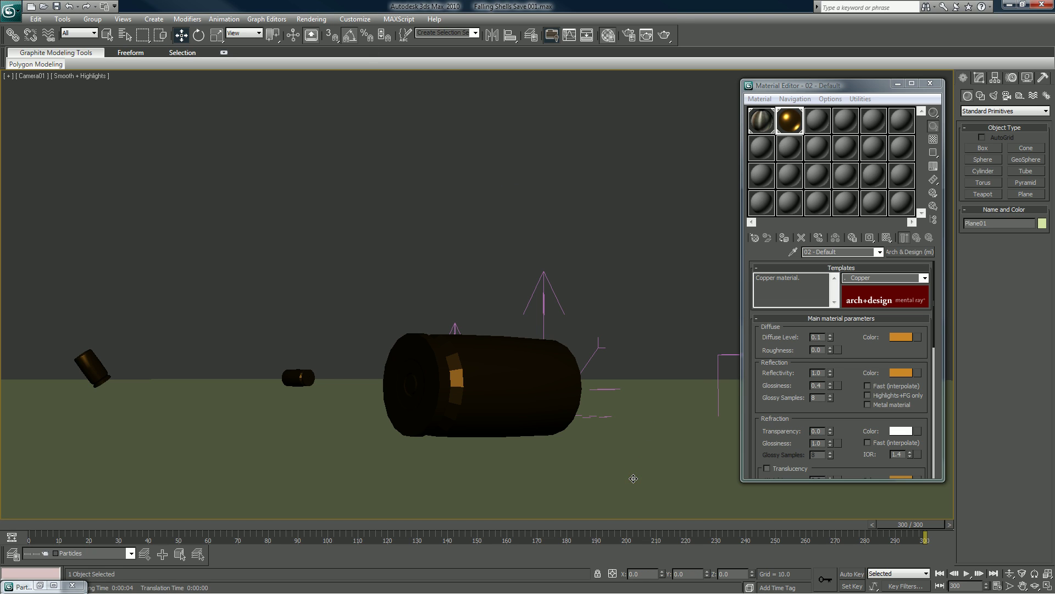
left_click(819, 121)
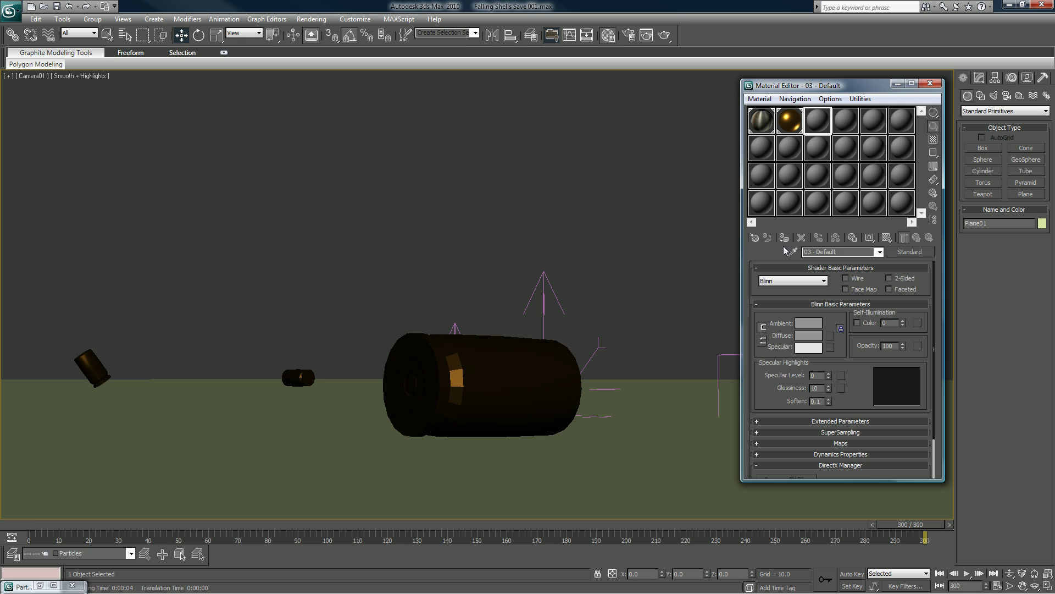
left_click(784, 238)
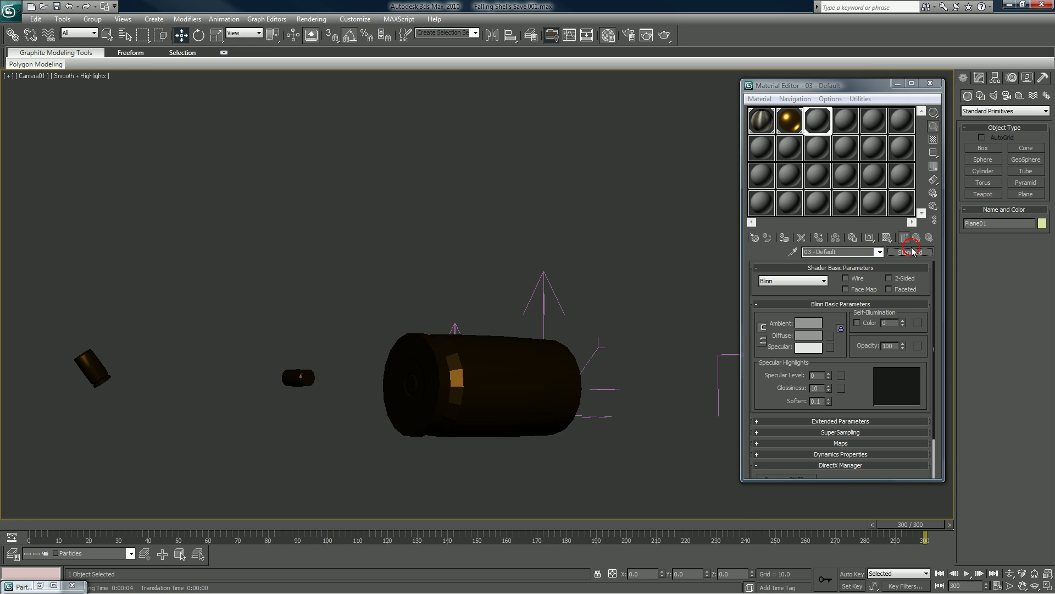
left_click(911, 252)
double_click(650, 123)
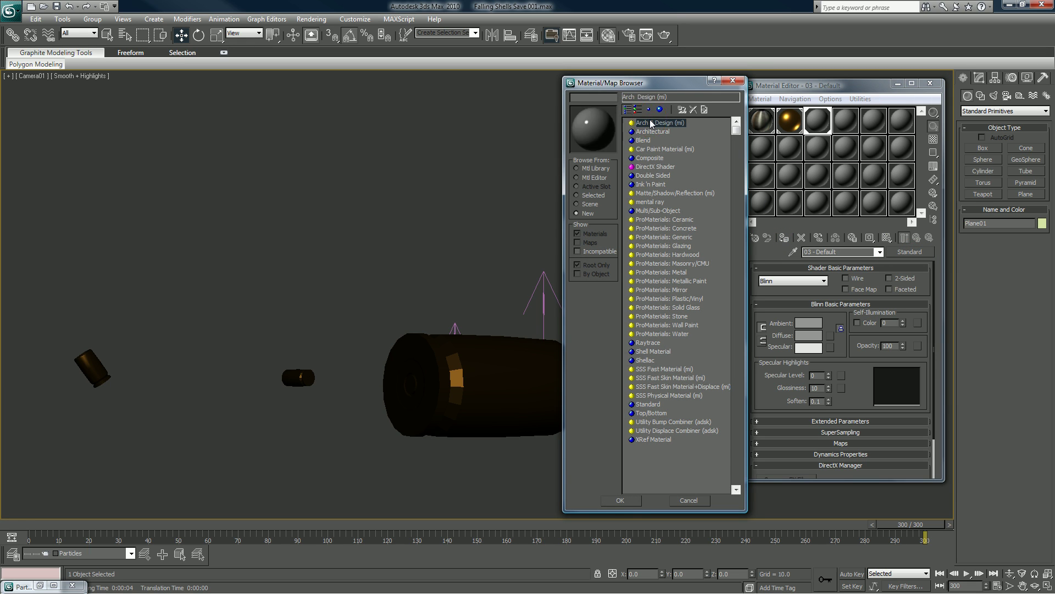
Apply the Glazed Ceramic Tiles template to the ground plane's material
left_click(818, 120)
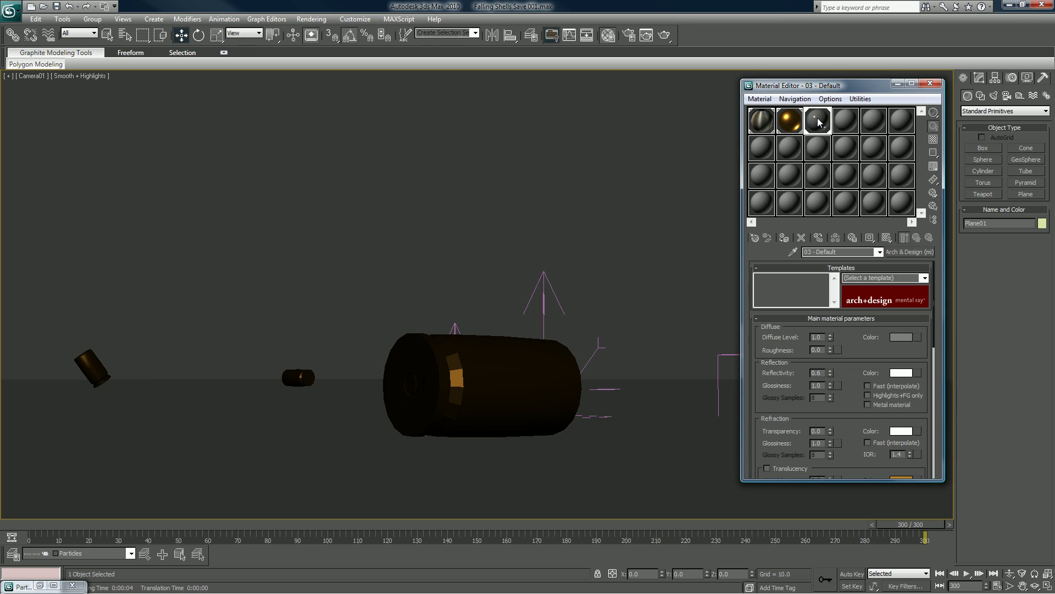
left_click(925, 278)
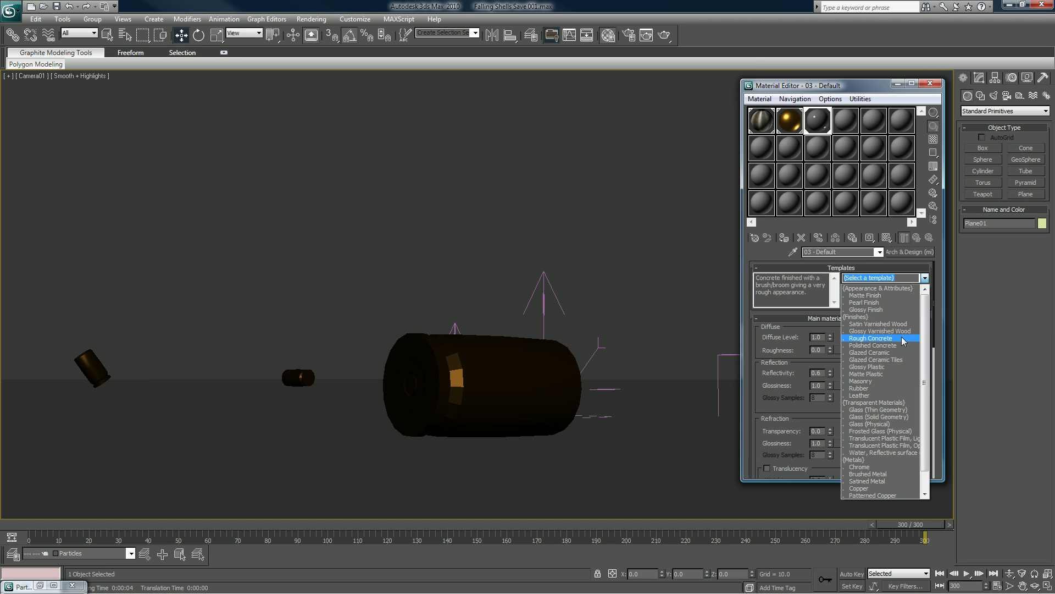
left_click(881, 360)
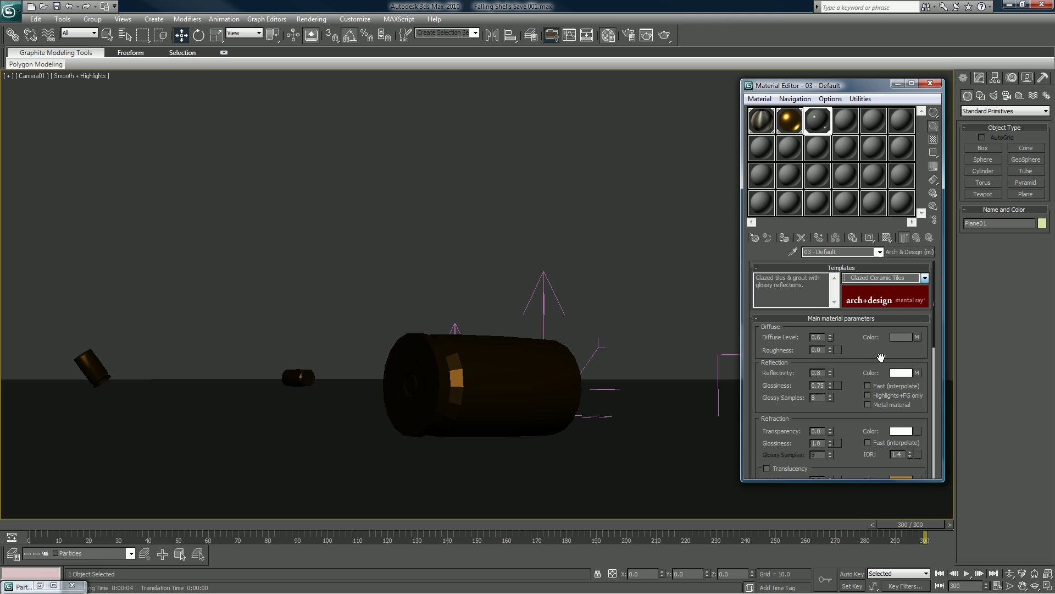
Switch to an elevated perspective view of the scene and display the ground plane material's tile map in the viewport
left_click(654, 434)
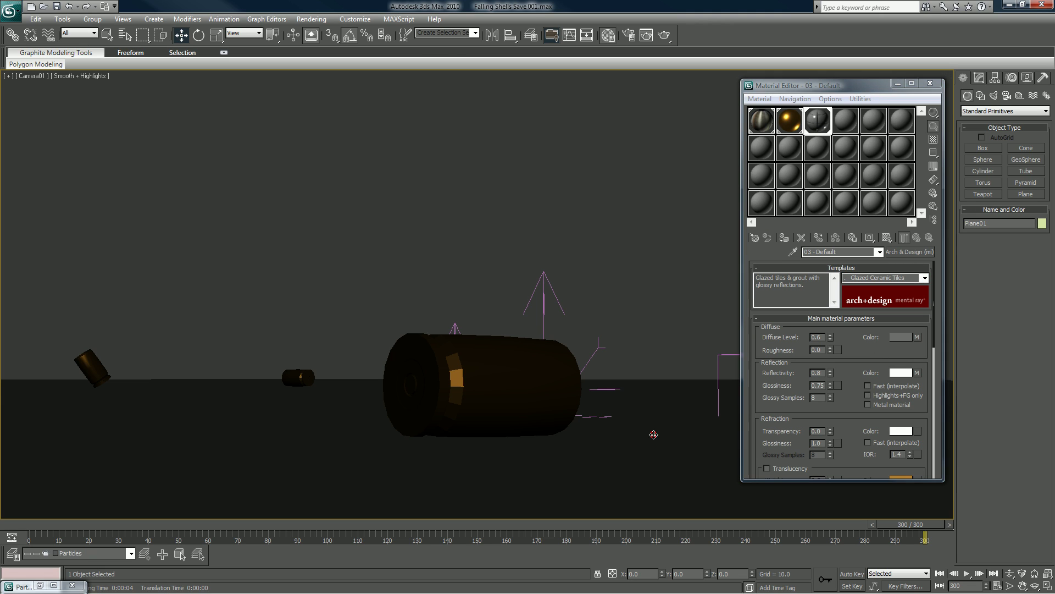
key("p")
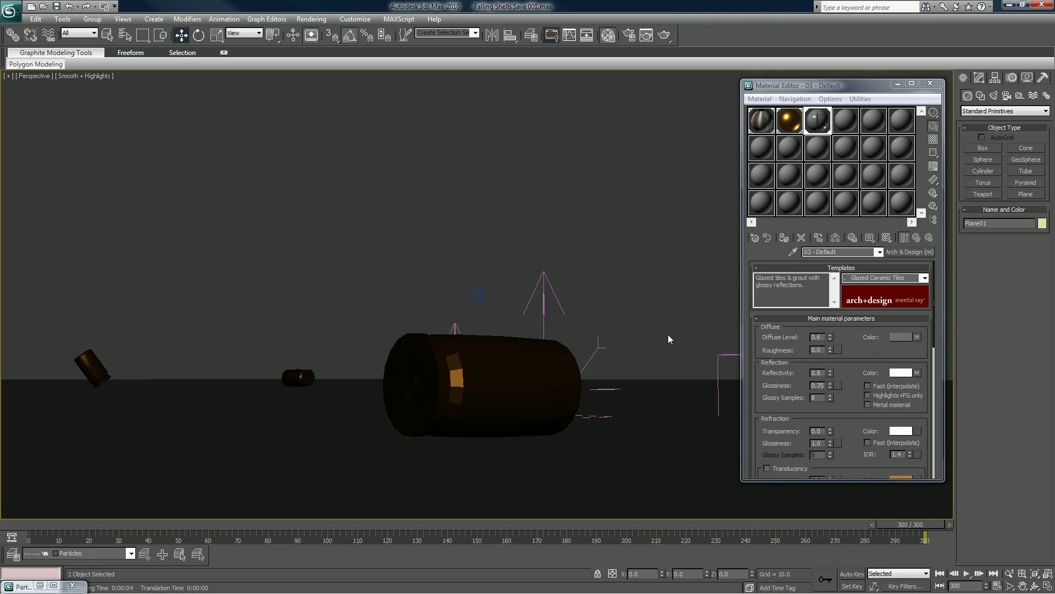
scroll(638, 236, "down", 3)
middle_click_drag(637, 237, 611, 299, "alt")
scroll(637, 270, "down", 5)
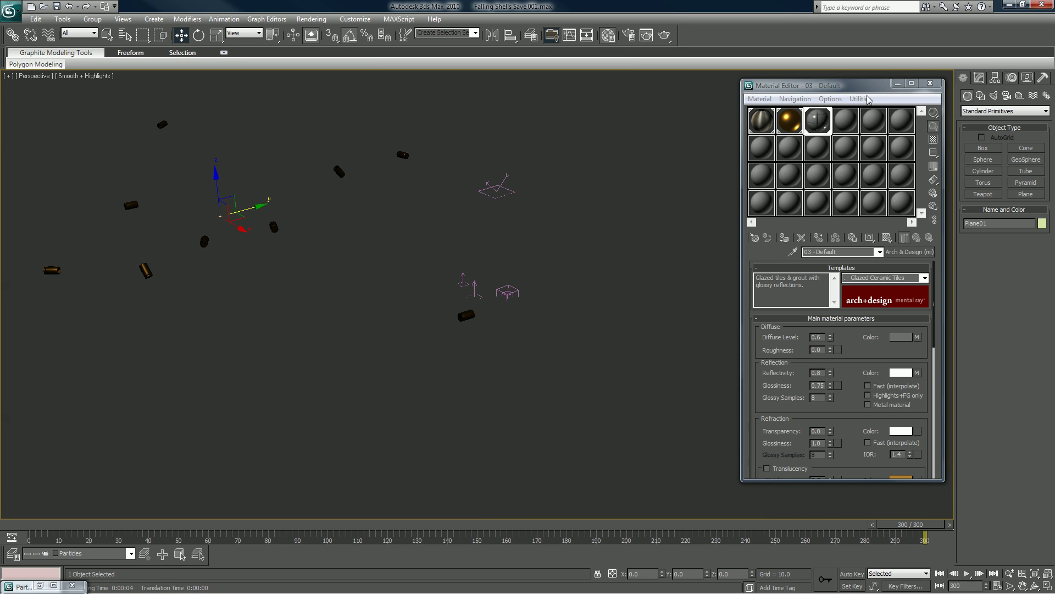
left_click(930, 83)
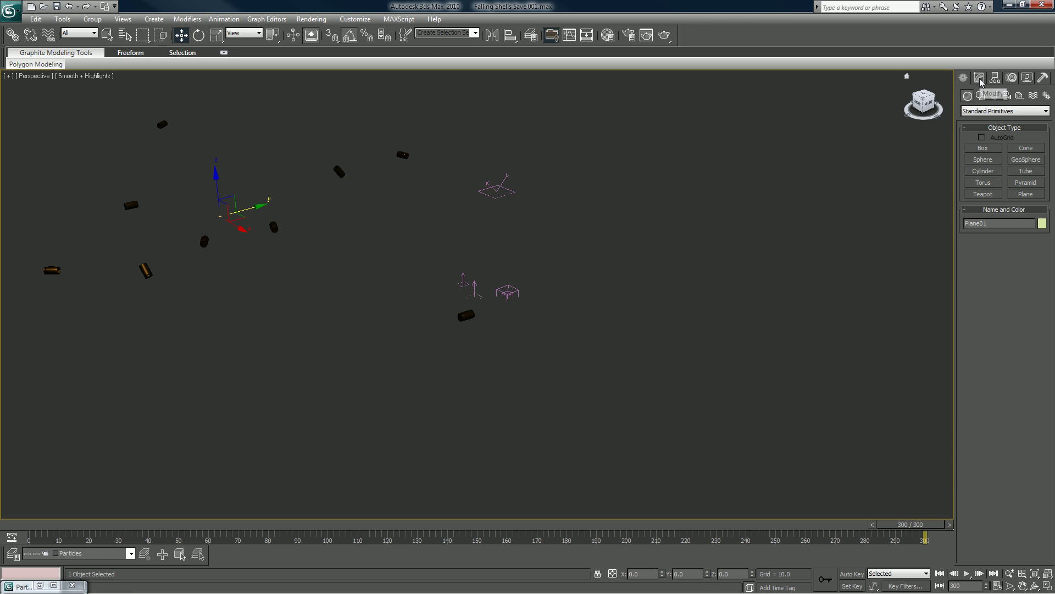
key("m")
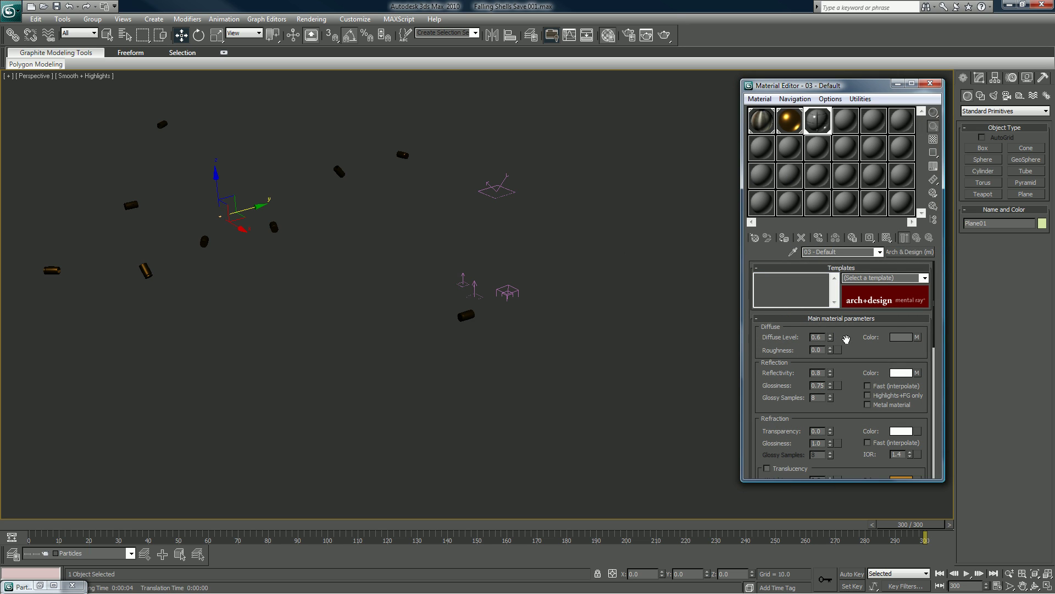
left_click(886, 238)
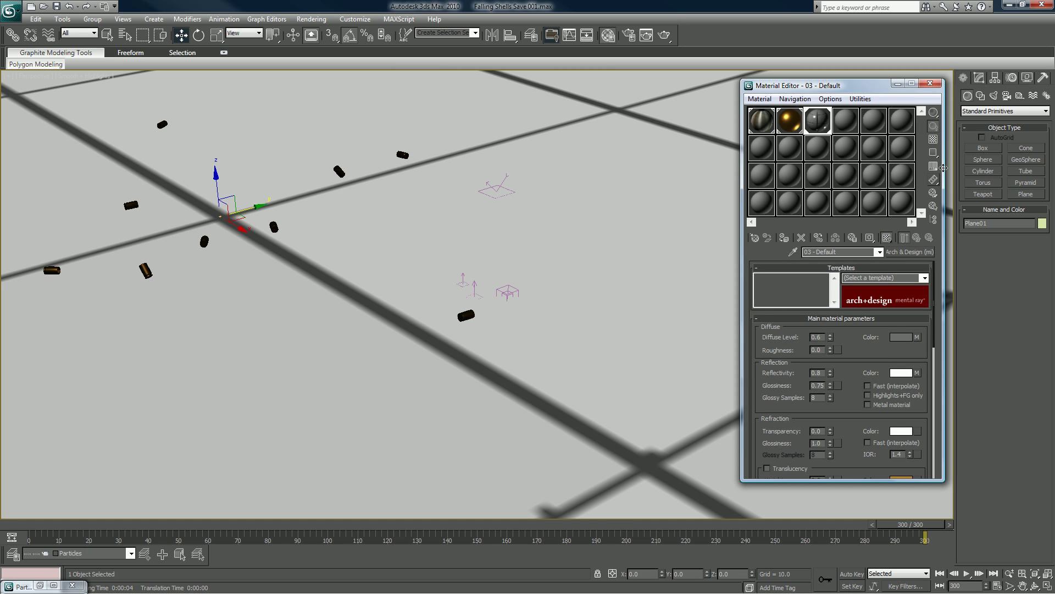
left_click(930, 83)
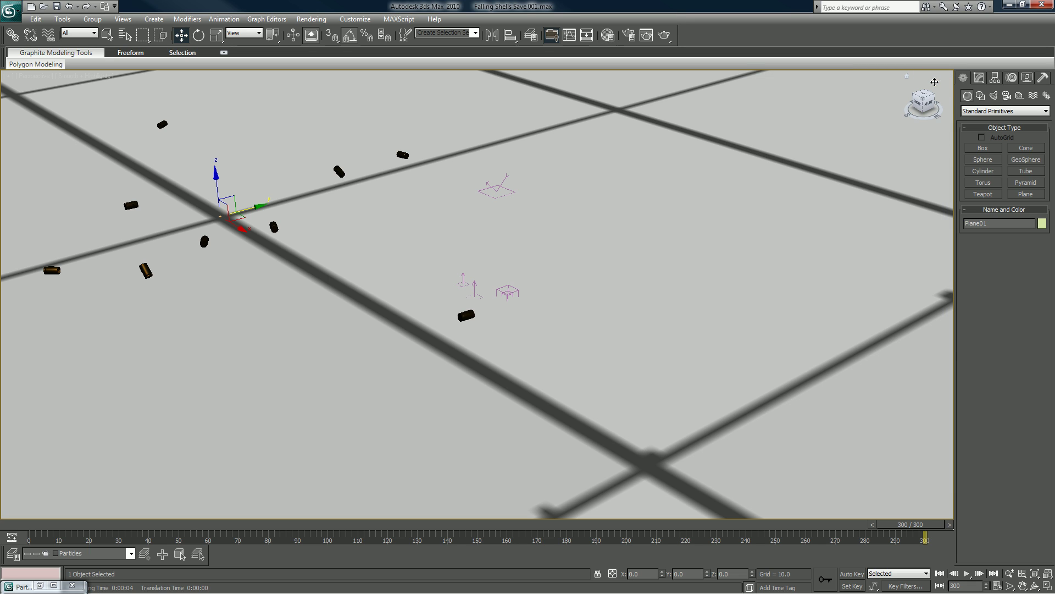
Add a UVW Map modifier to the ground plane and set its U and V tiling to 4
left_click(979, 78)
left_click(989, 107)
scroll(994, 478, "down", 15)
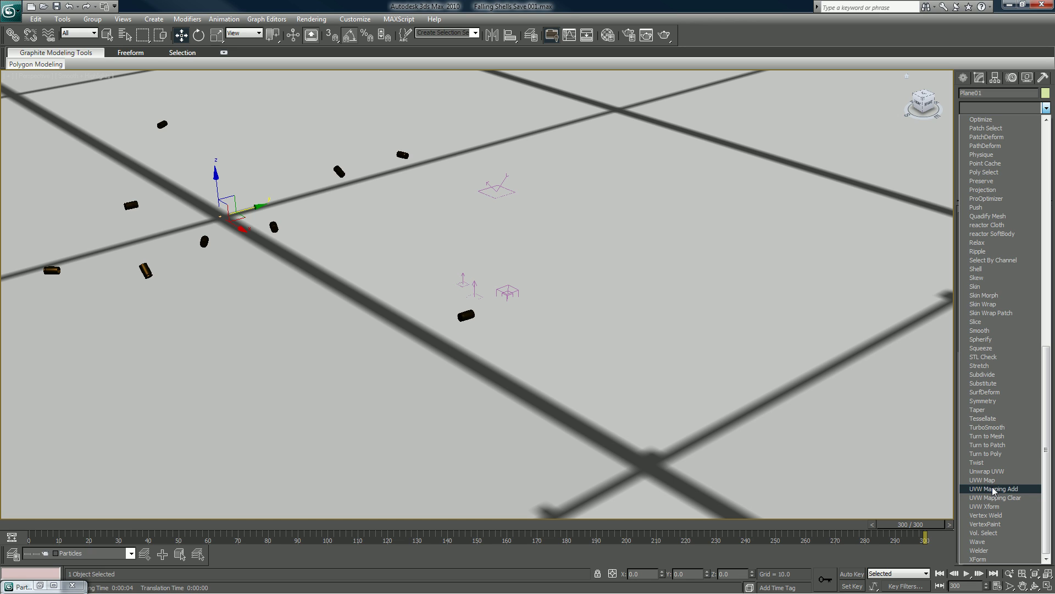
left_click(992, 480)
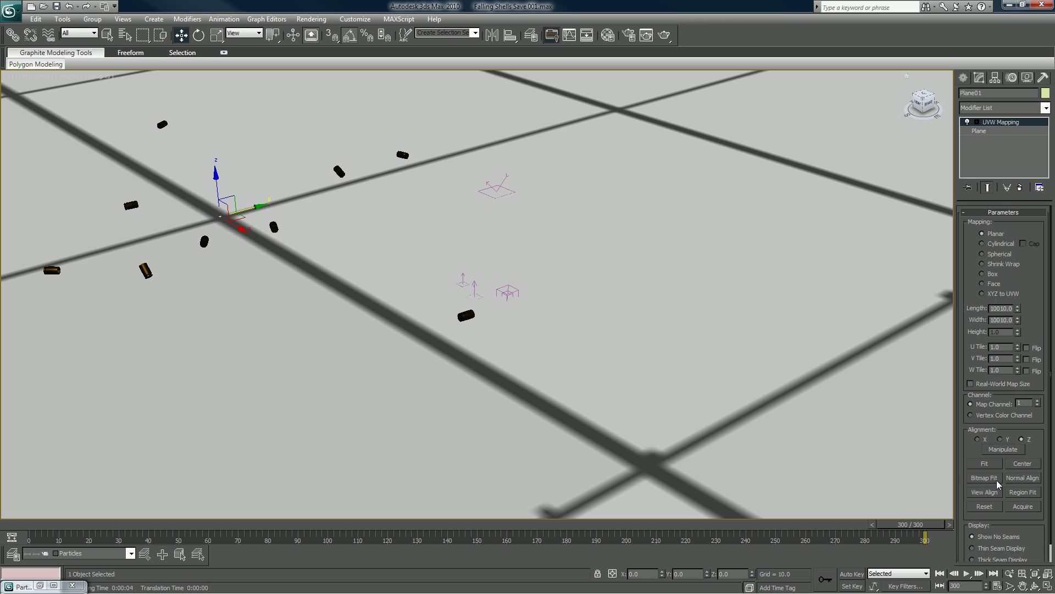
double_click(1000, 347)
type("4")
key("Return")
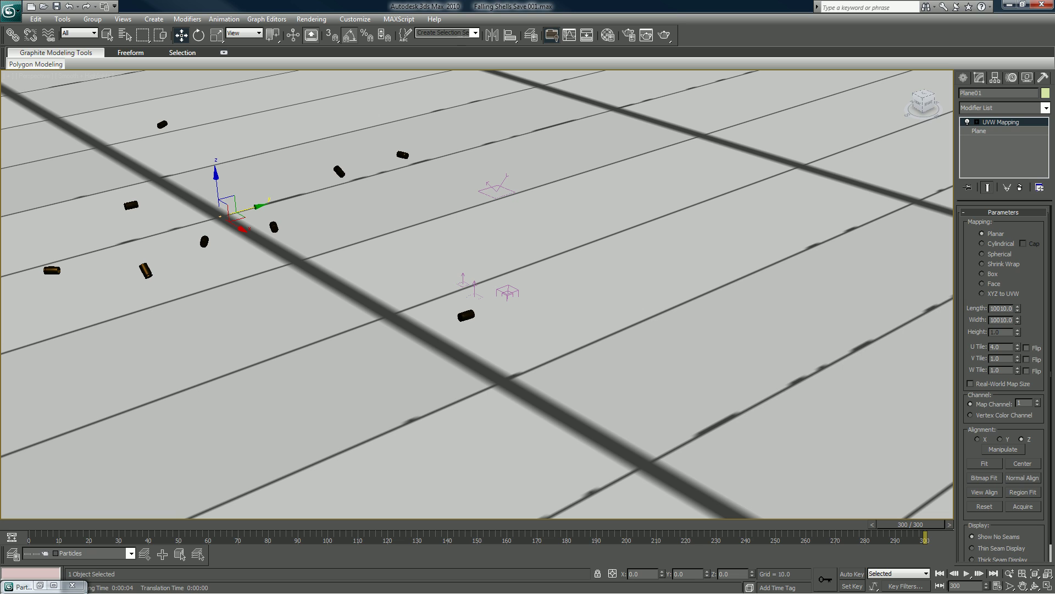
key("Tab")
type("4")
key("Return")
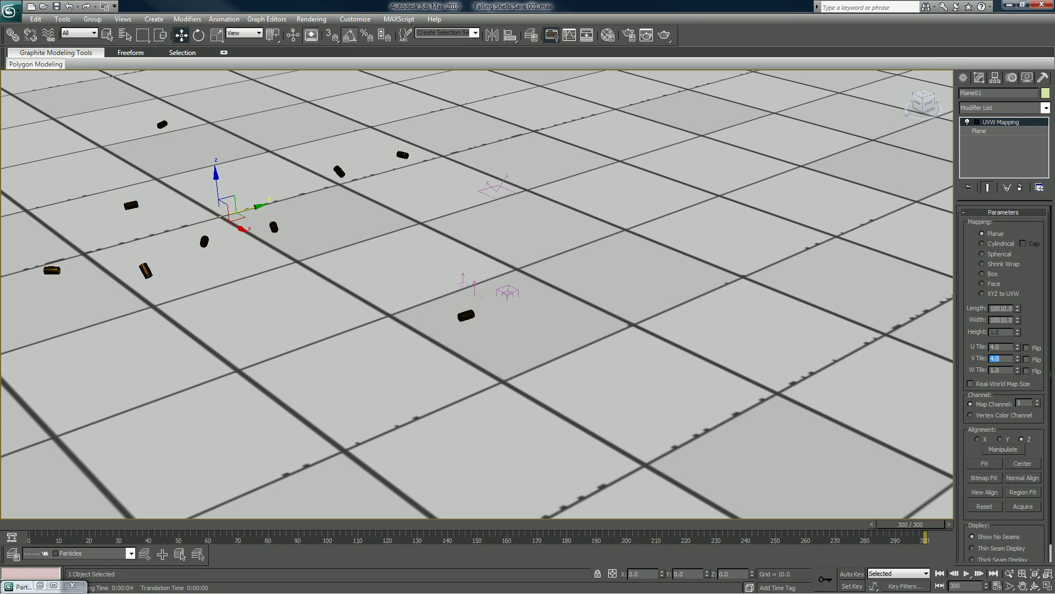
Set the U, V and W tiling of the ground plane's UVW mapping to 6
type("6")
key("Return")
key("Tab")
type("6")
key("Return")
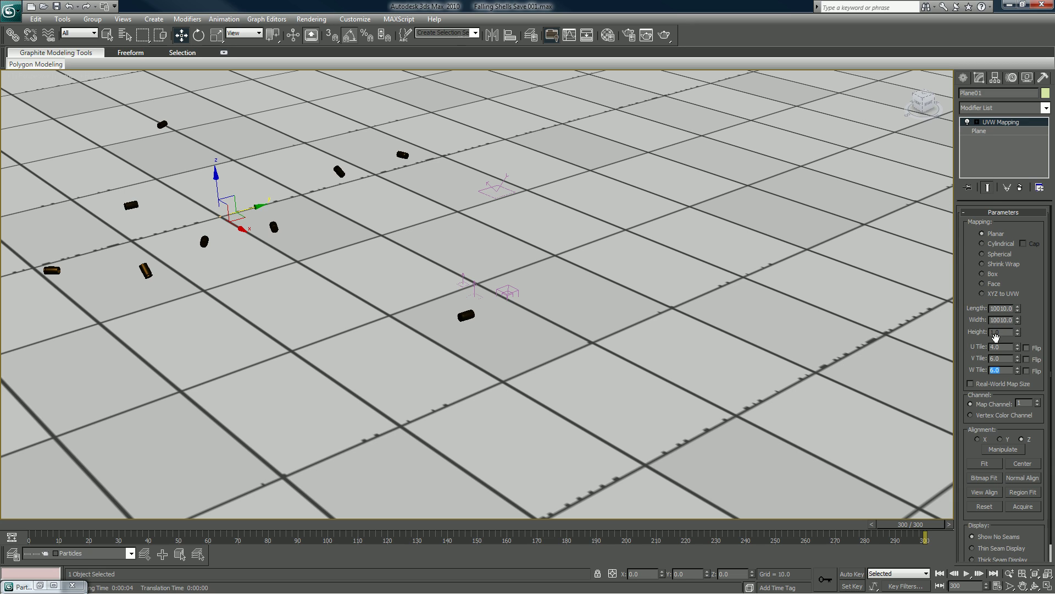
left_click_drag(1010, 346, 964, 346)
type("6")
key("Return")
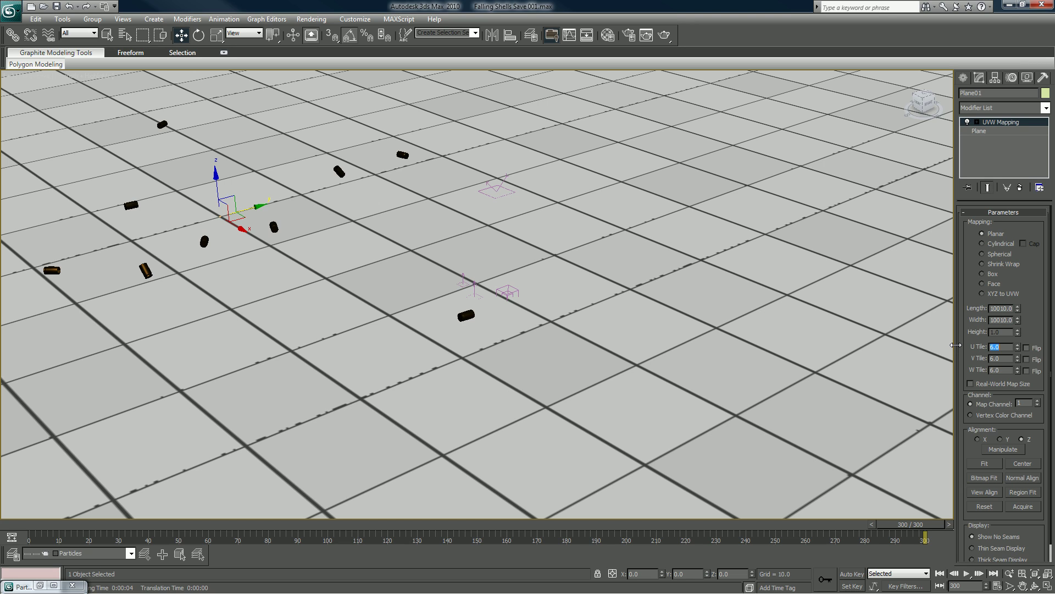
Try a U tiling of 5 on the ground plane's mapping, and settle on 8 for both U and V
type("5")
key("Return")
type("8")
key("Return")
key("Tab")
type("8")
key("Return")
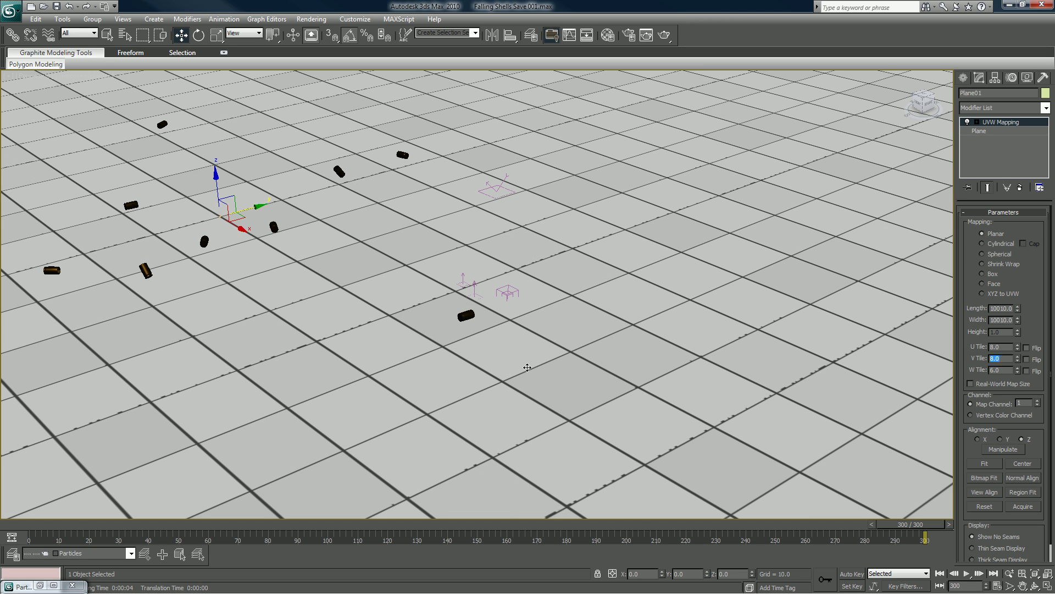
Return to the camera view at frame 128 and start a test render of the tiled floor, cancelling it partway
scroll(445, 337, "up", 3)
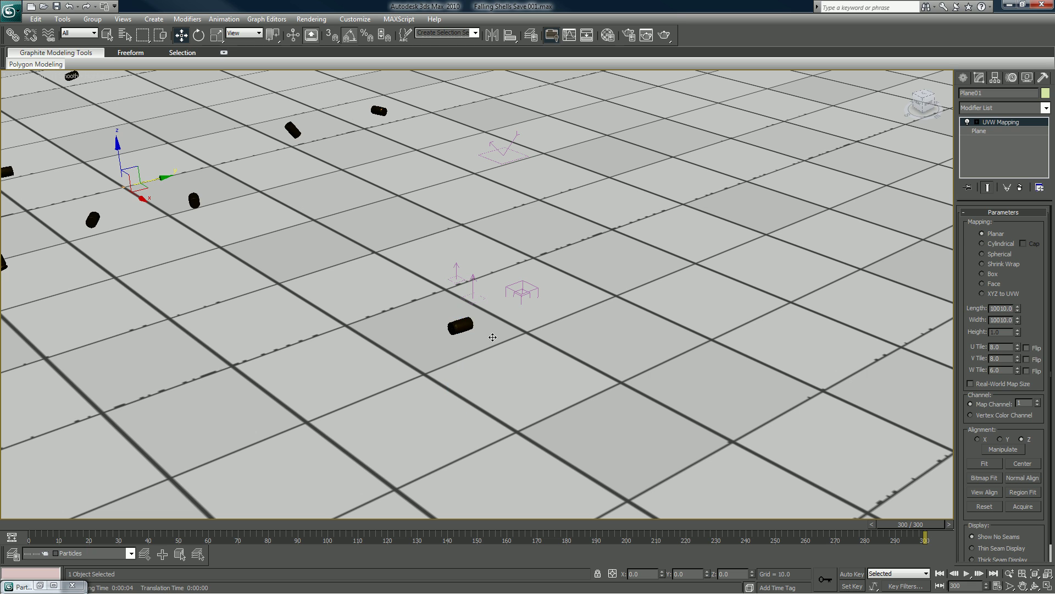
middle_click_drag(495, 337, 450, 395, "alt")
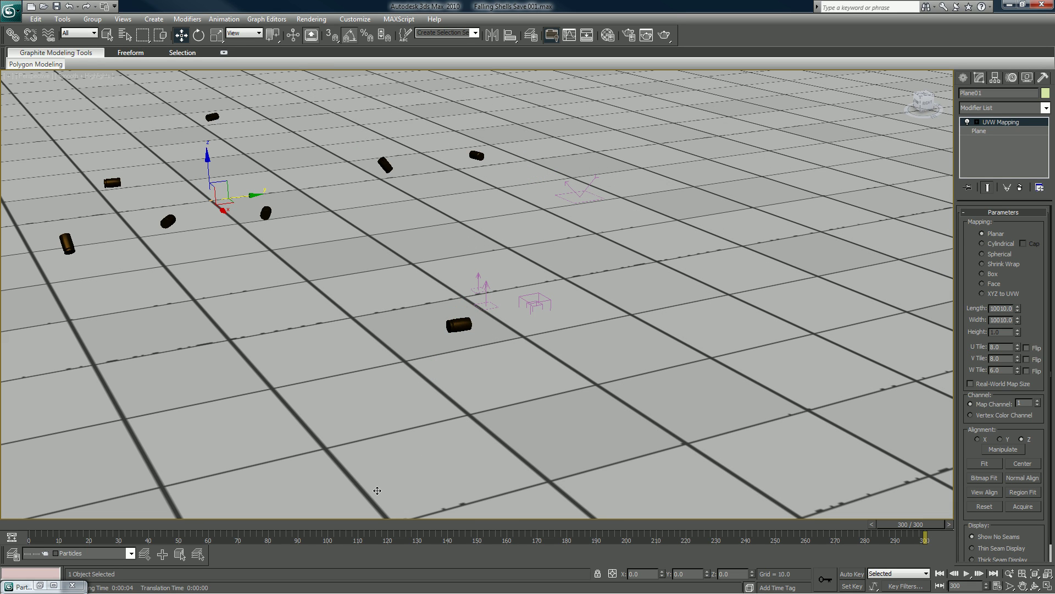
key("c")
left_click(320, 526)
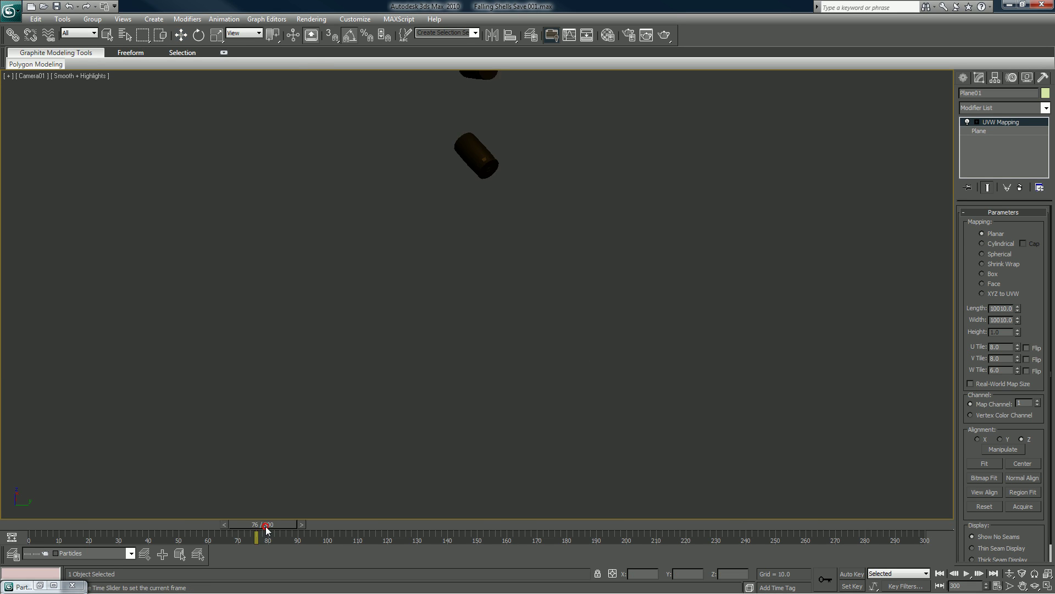
left_click_drag(320, 526, 416, 525)
key("w")
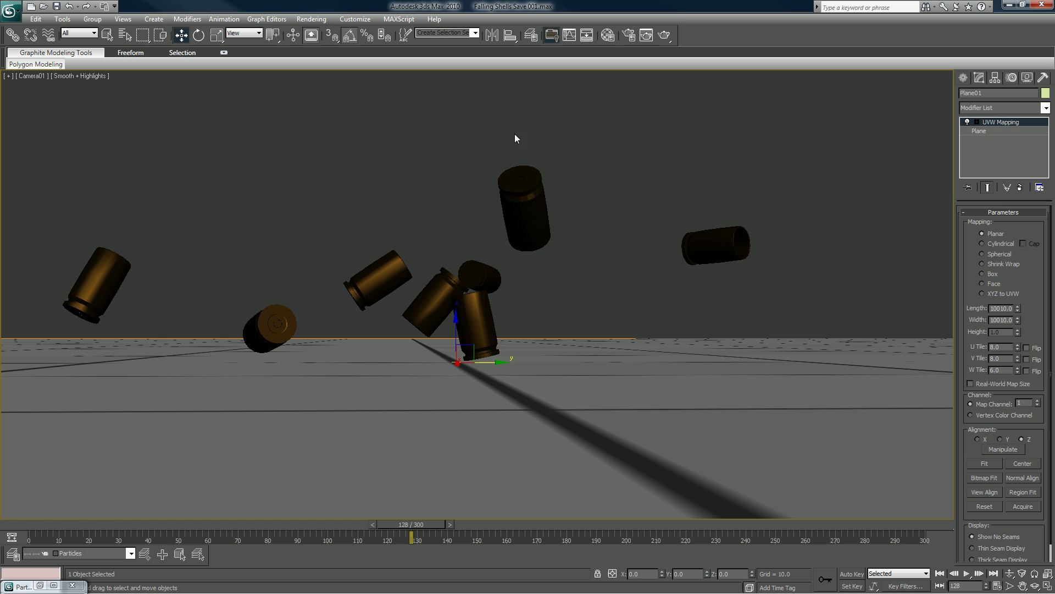
left_click(663, 36)
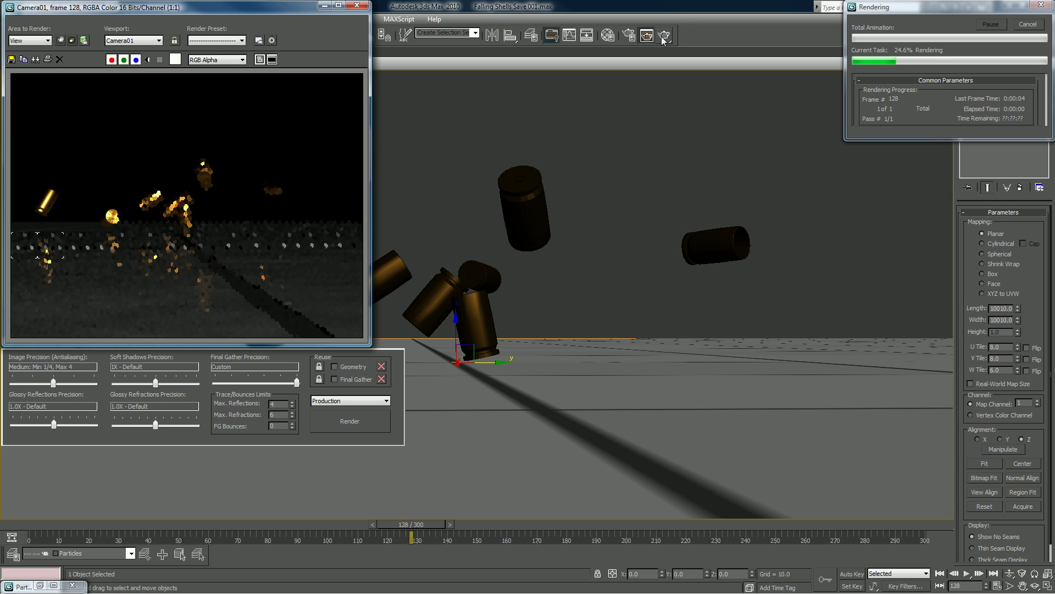
left_click(1026, 26)
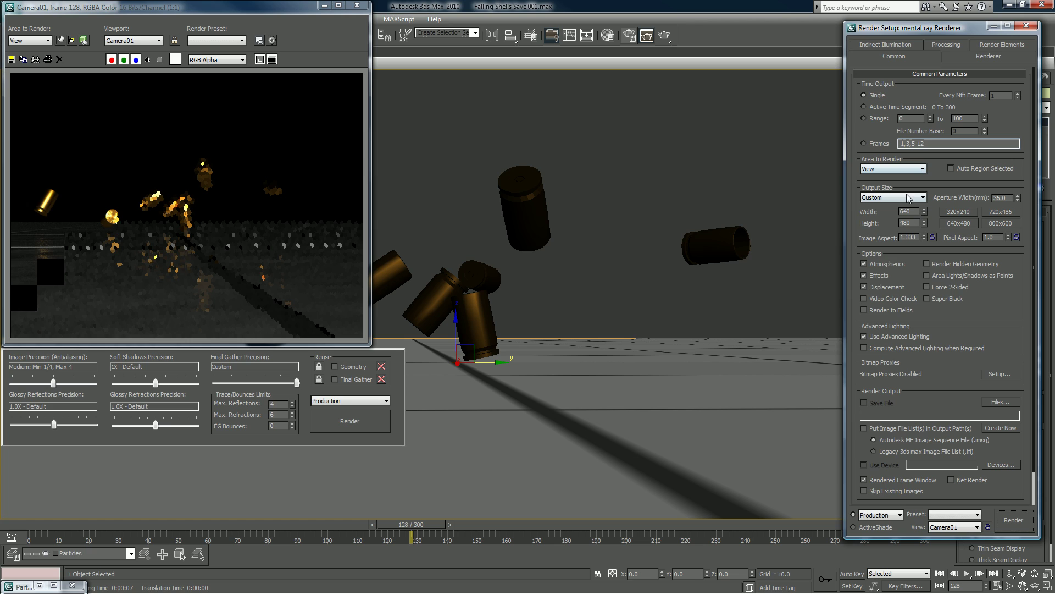
Set the render output size to the HDTV (video) format with the 490x270 preset and change the width to 600
left_click(908, 198)
left_click(881, 338)
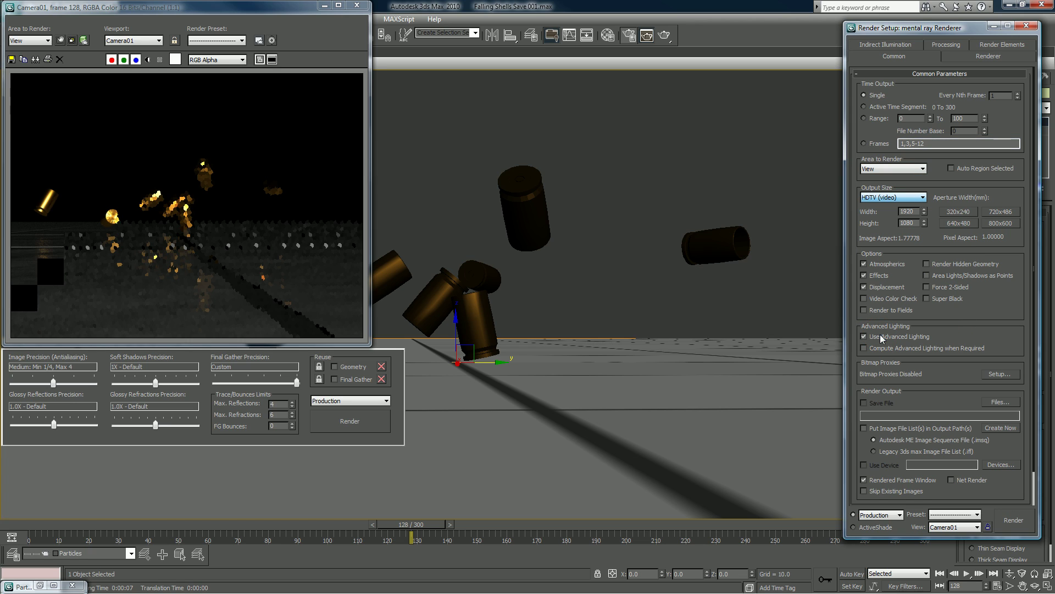
left_click(1000, 212)
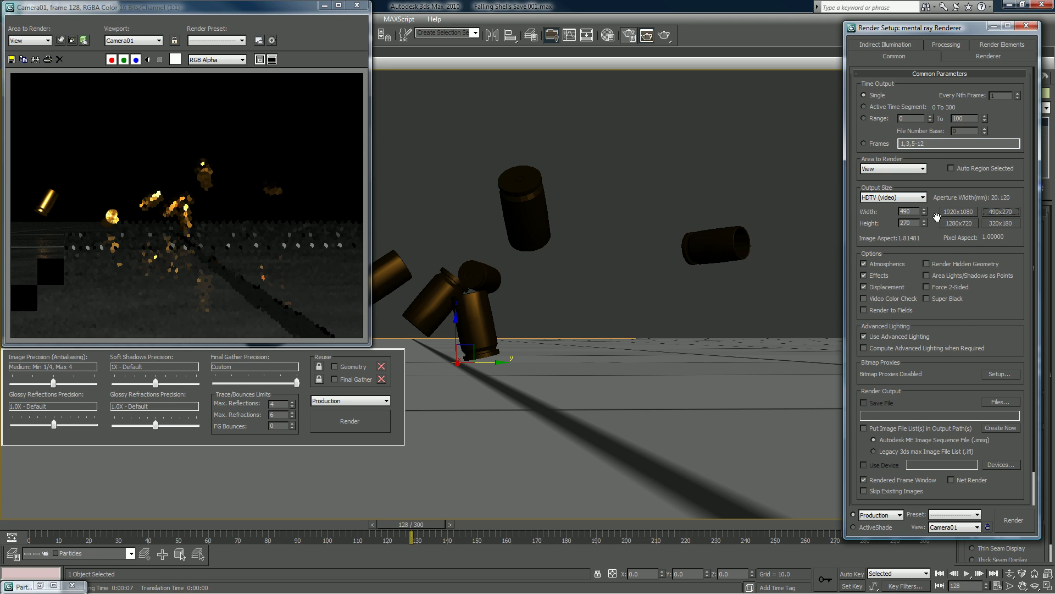
double_click(908, 211)
type("600")
key("Return")
left_click(1025, 26)
Render frame 128 from the camera and examine the shells and the floor reflections up close
left_click(665, 35)
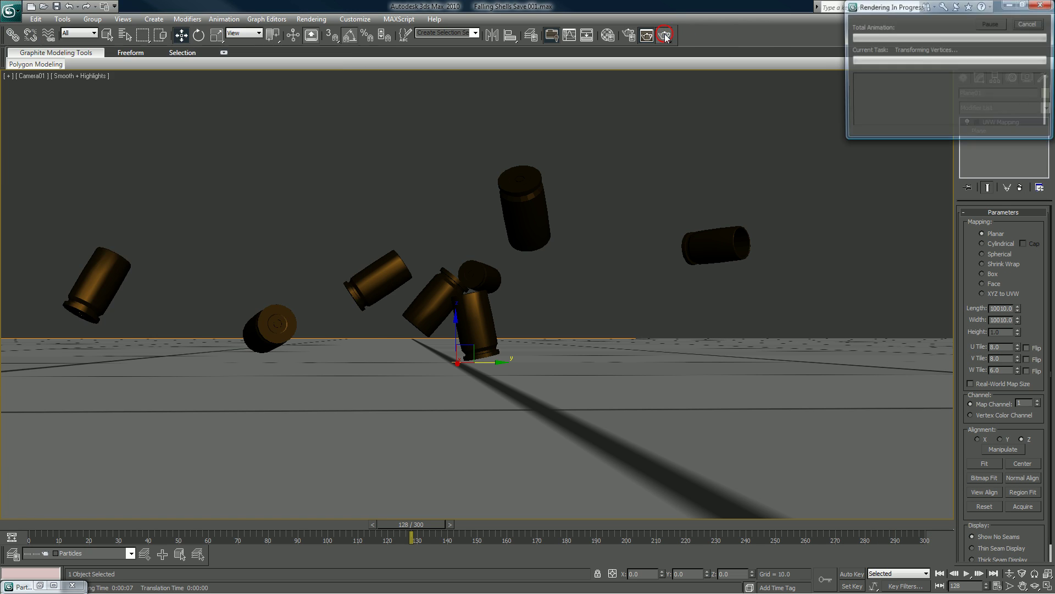
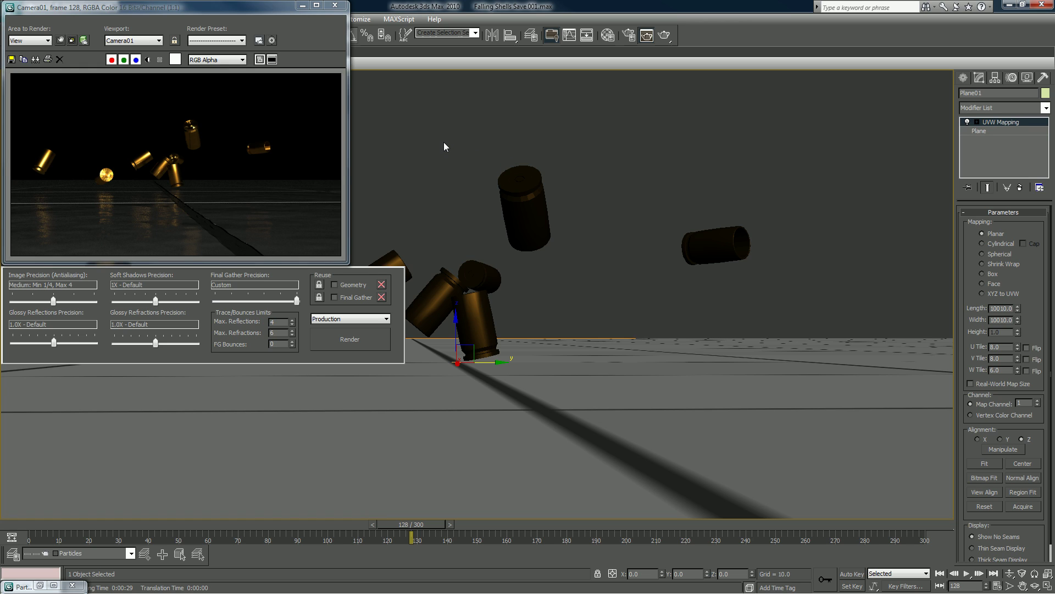
scroll(203, 148, "up", 1)
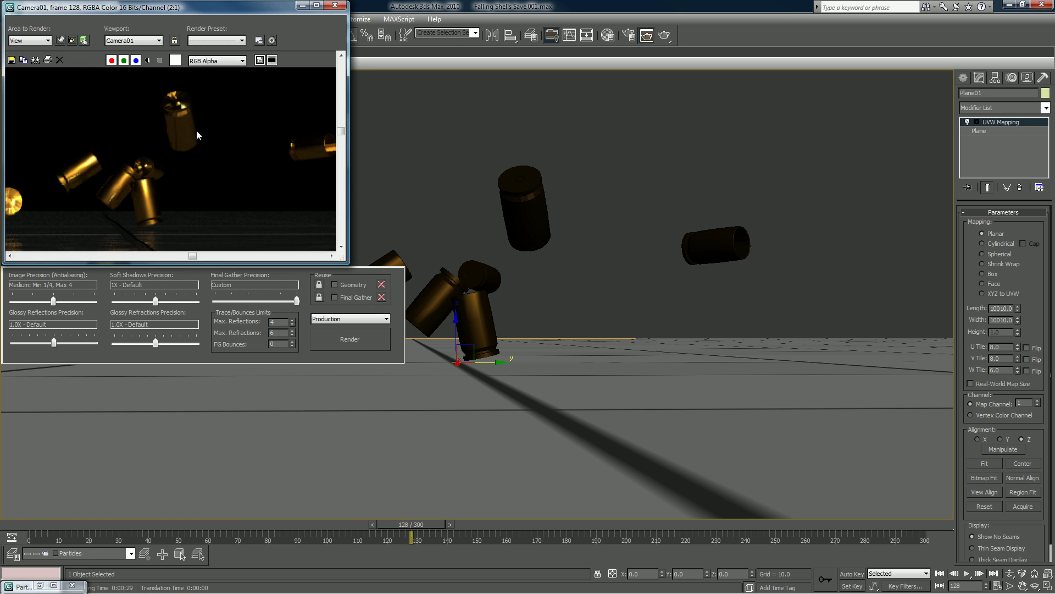
scroll(196, 109, "down", 1)
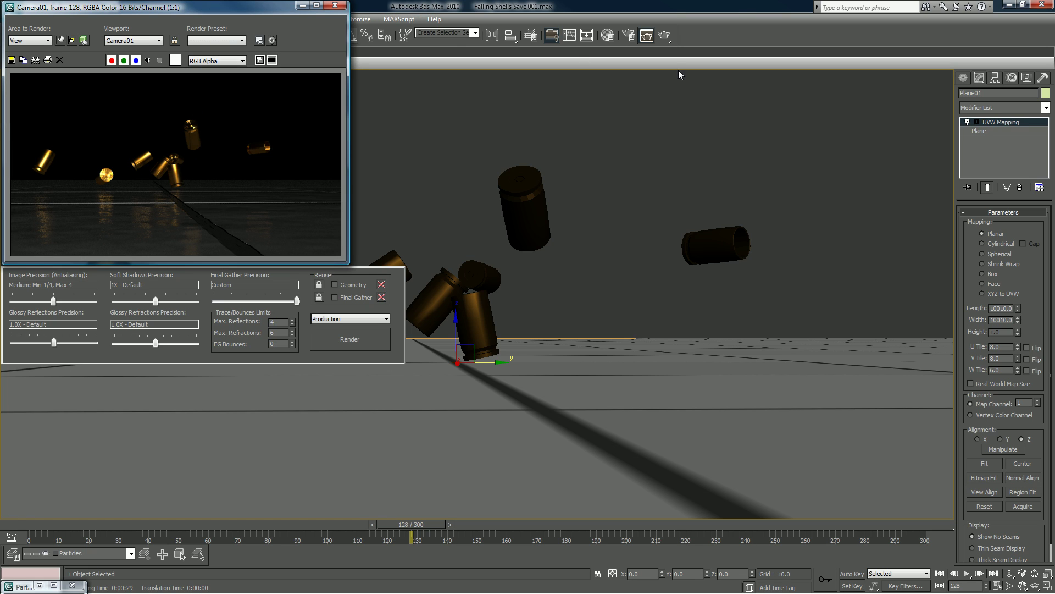
left_click(743, 5)
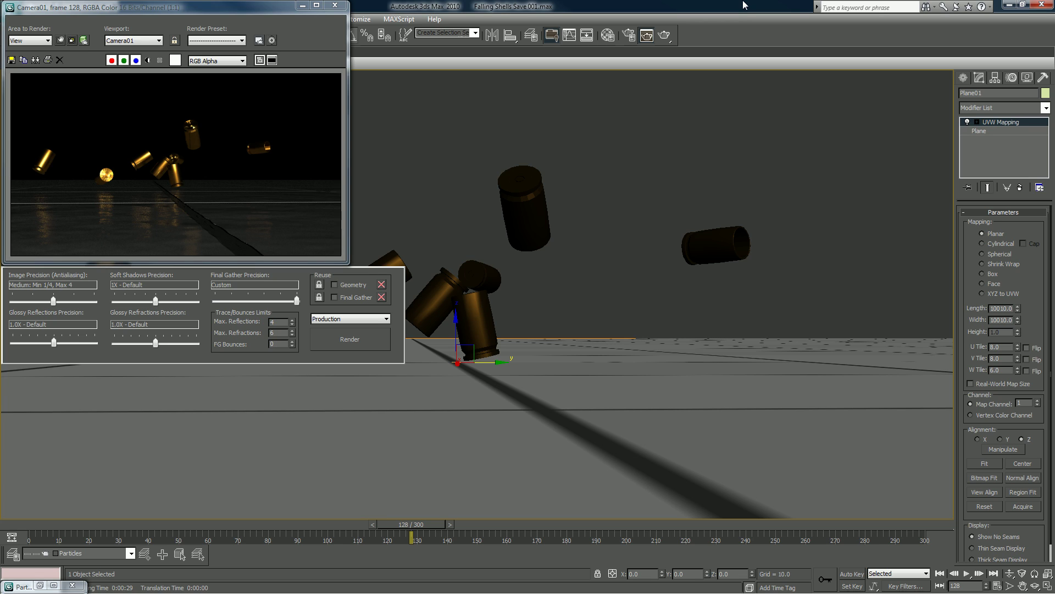
left_click(679, 130)
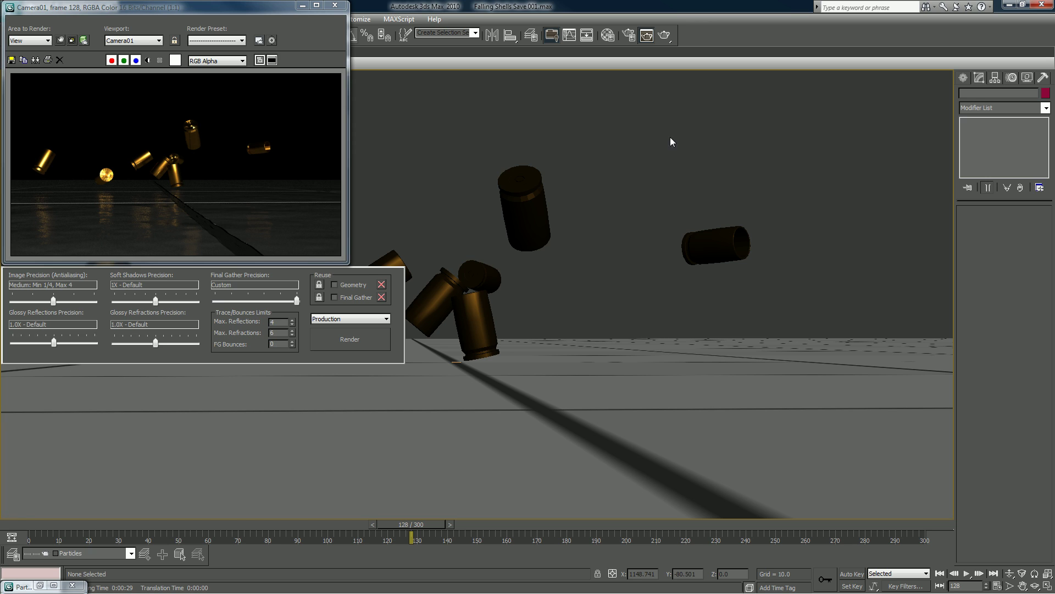
left_click(335, 5)
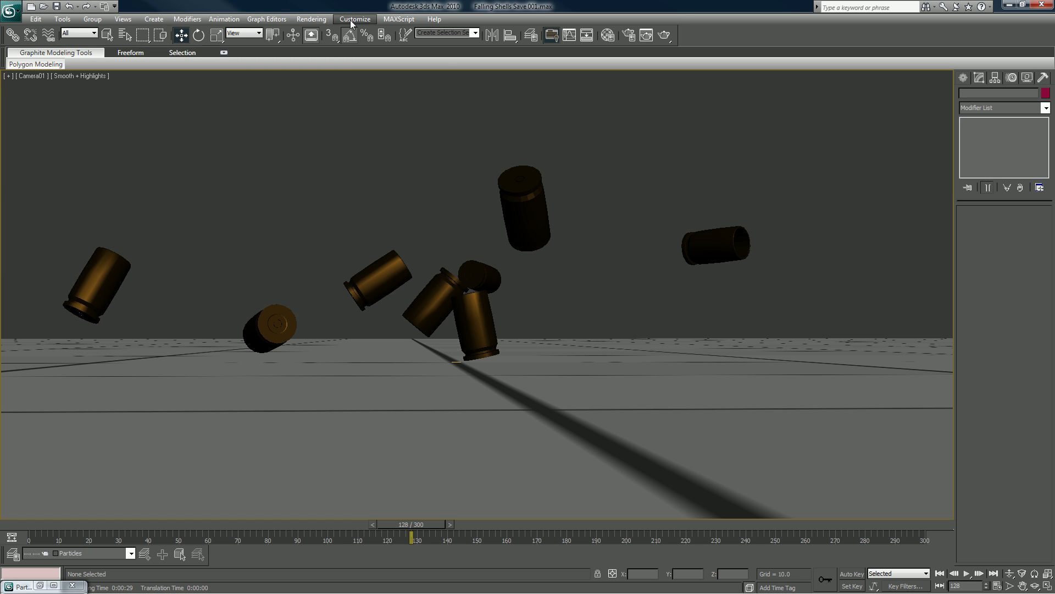
Assign room_day.hdr from the Hdri Maps room_day folder as a Bitmap environment map, keeping the Real Pixels (32 bpp) load setting
left_click(320, 21)
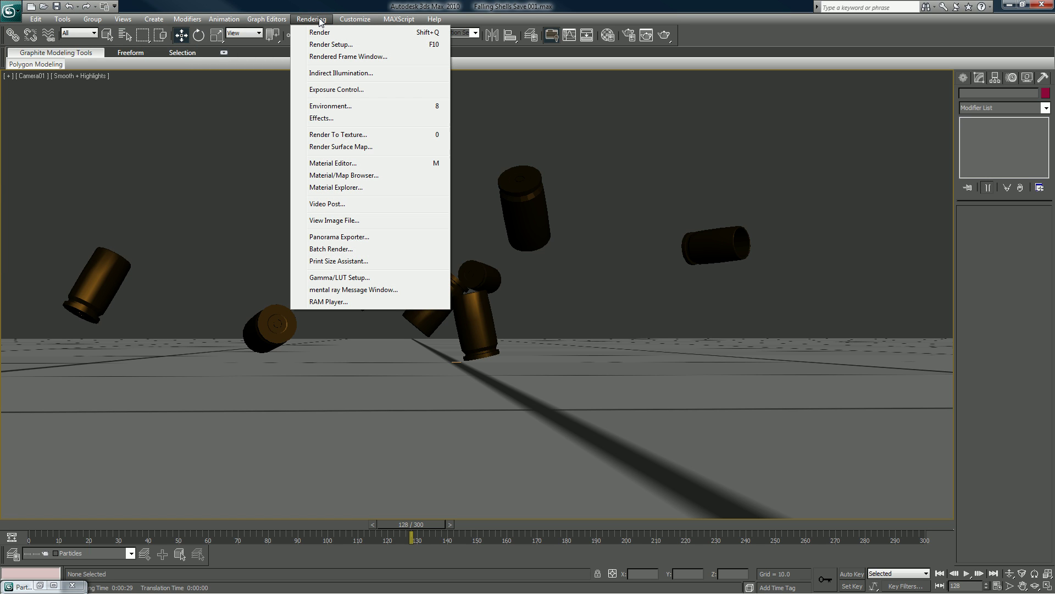
left_click(330, 107)
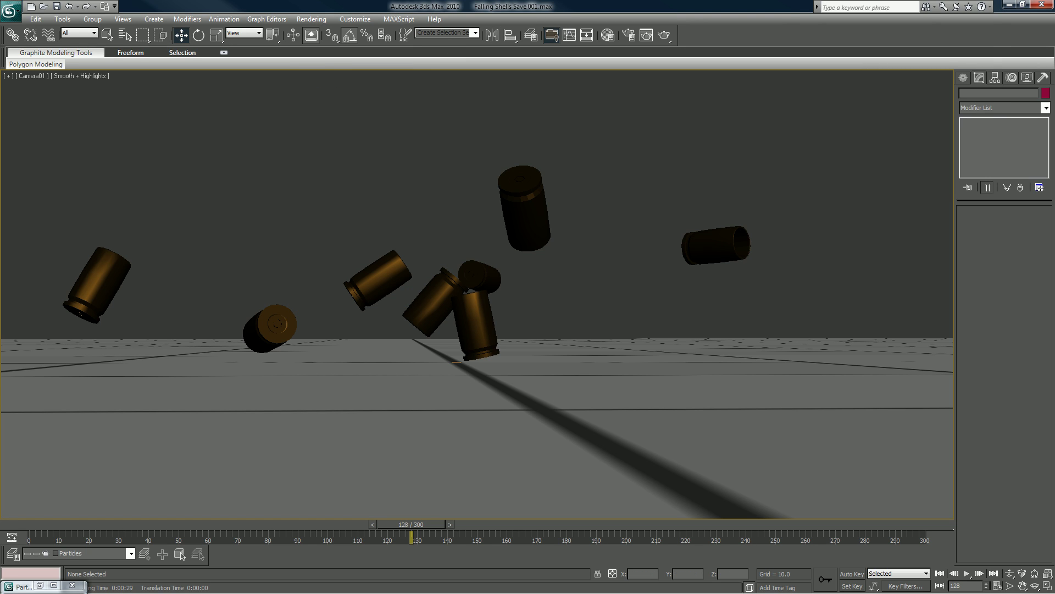
left_click_drag(710, 5, 846, 47)
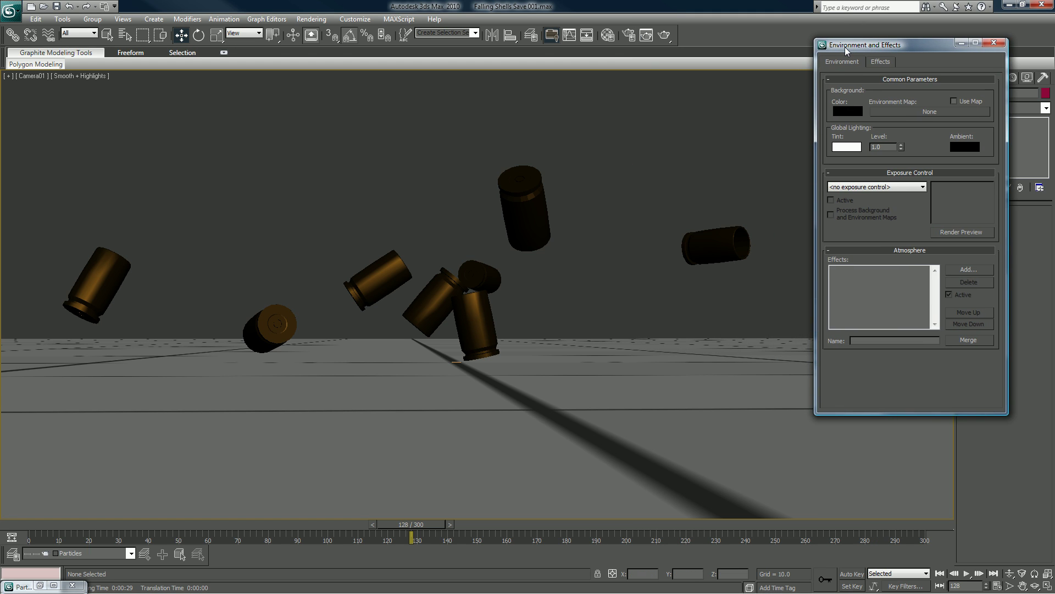
left_click(898, 111)
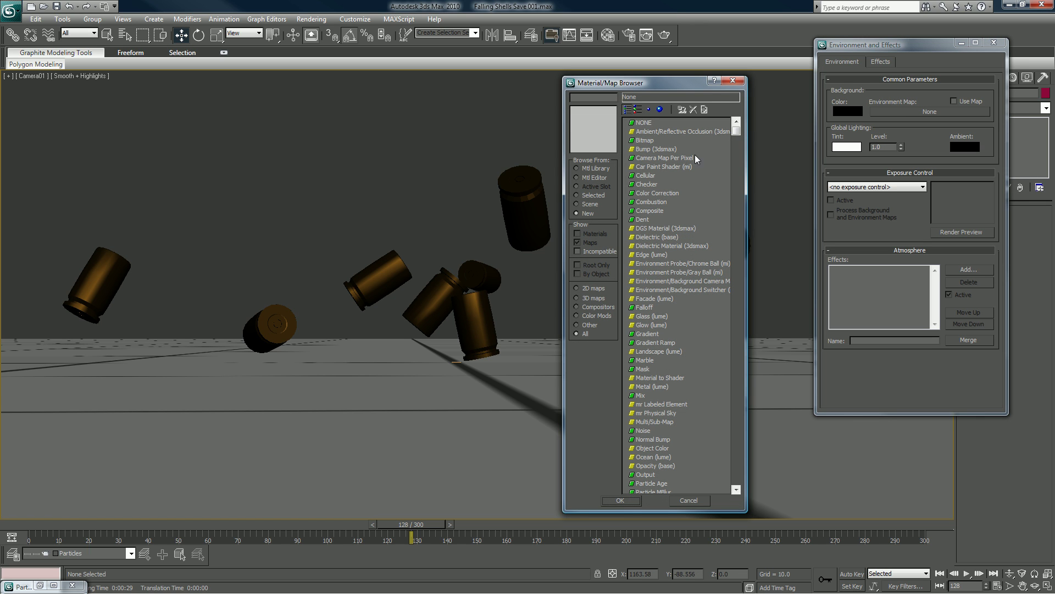
double_click(646, 141)
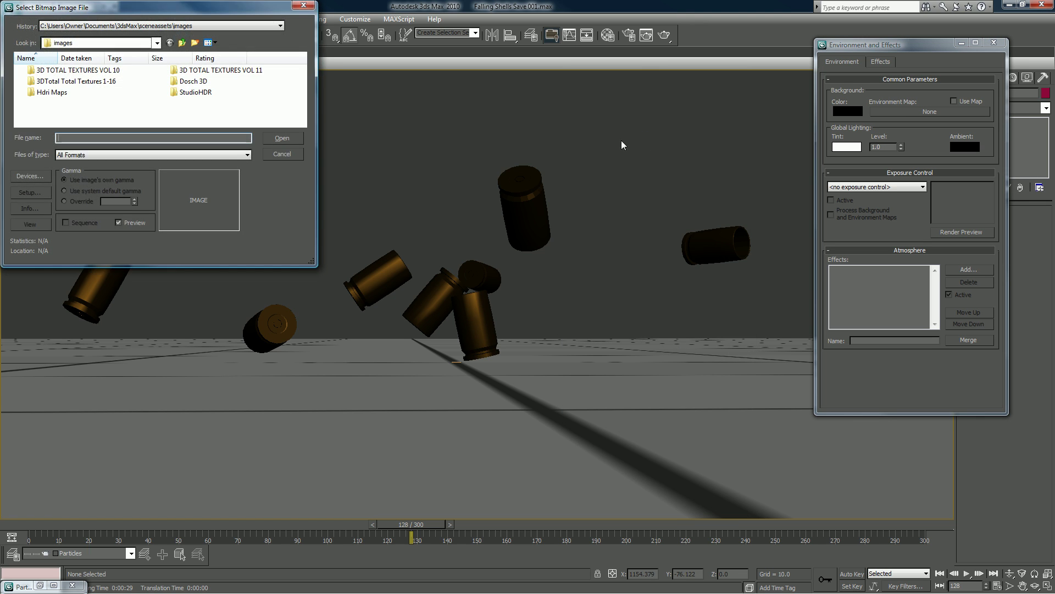
double_click(54, 93)
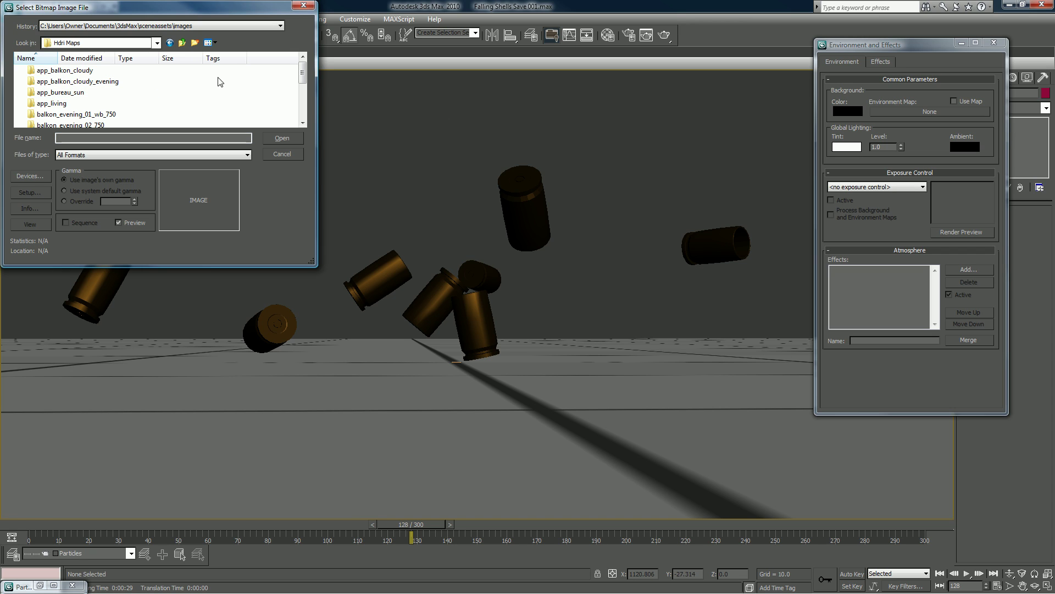
left_click_drag(303, 75, 303, 110)
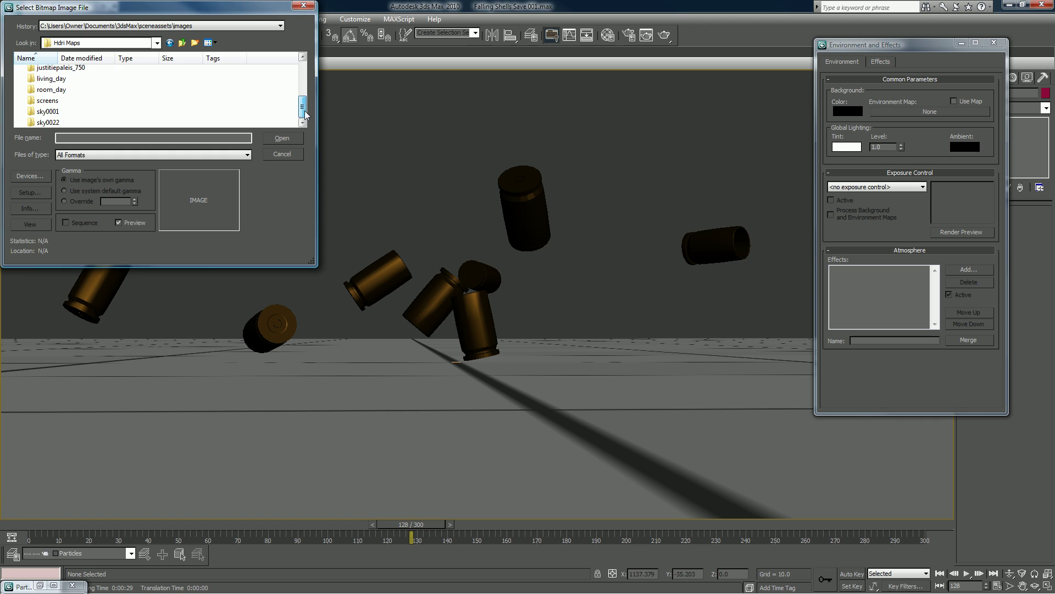
double_click(59, 90)
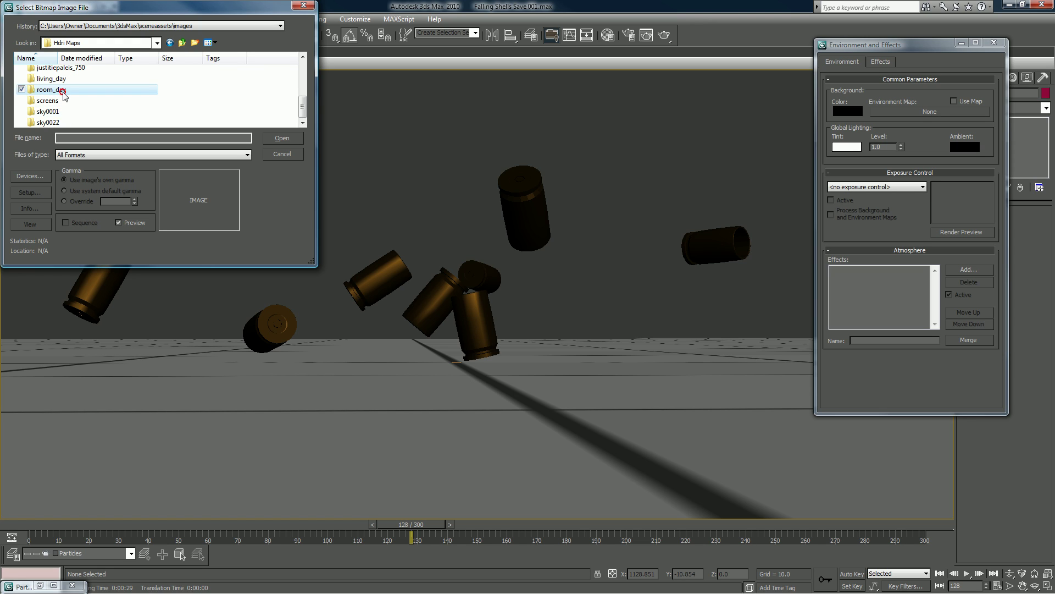
left_click(39, 93)
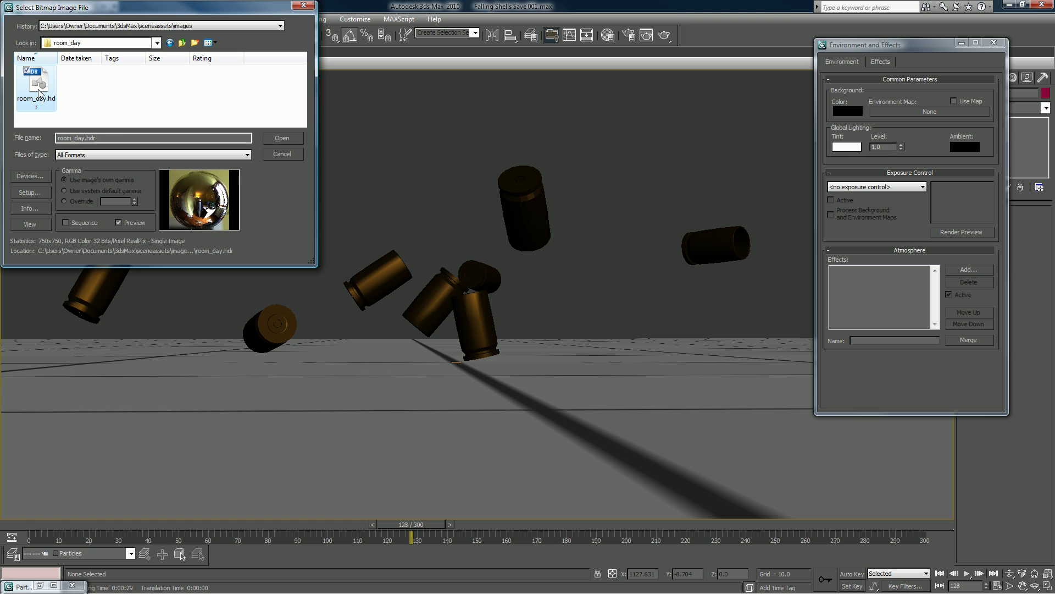
double_click(39, 92)
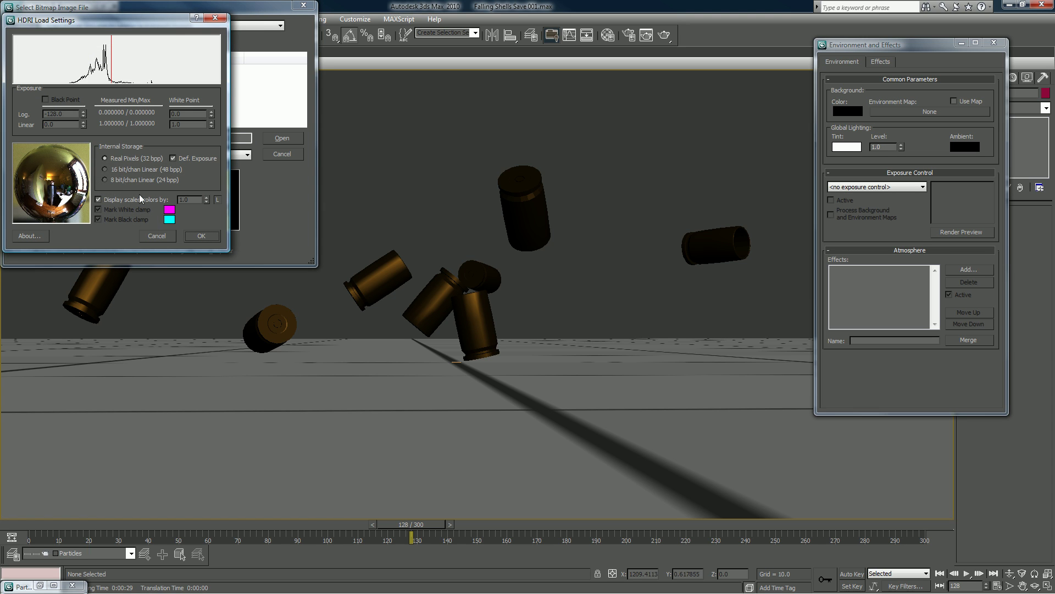
left_click(200, 235)
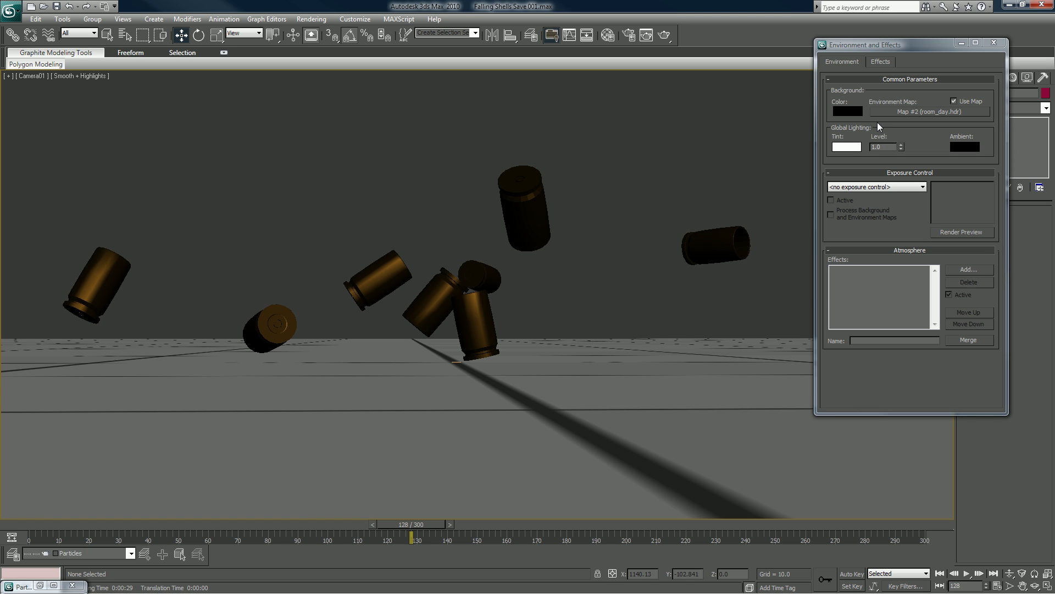
Instance the environment map into the last material sample slot and set its mapping to Spherical Environment
left_click(607, 35)
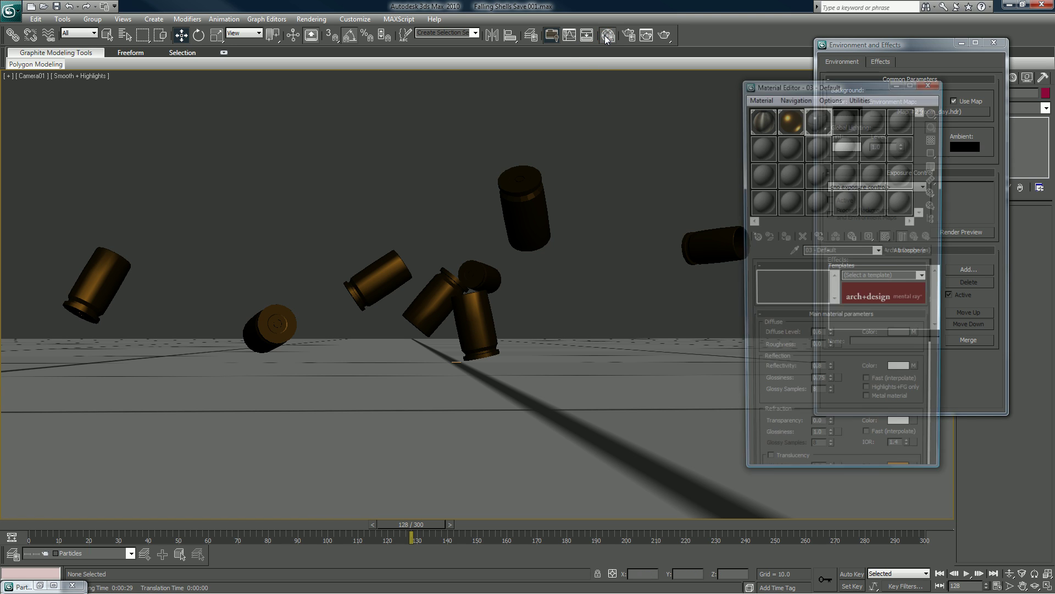
left_click_drag(772, 91, 560, 71)
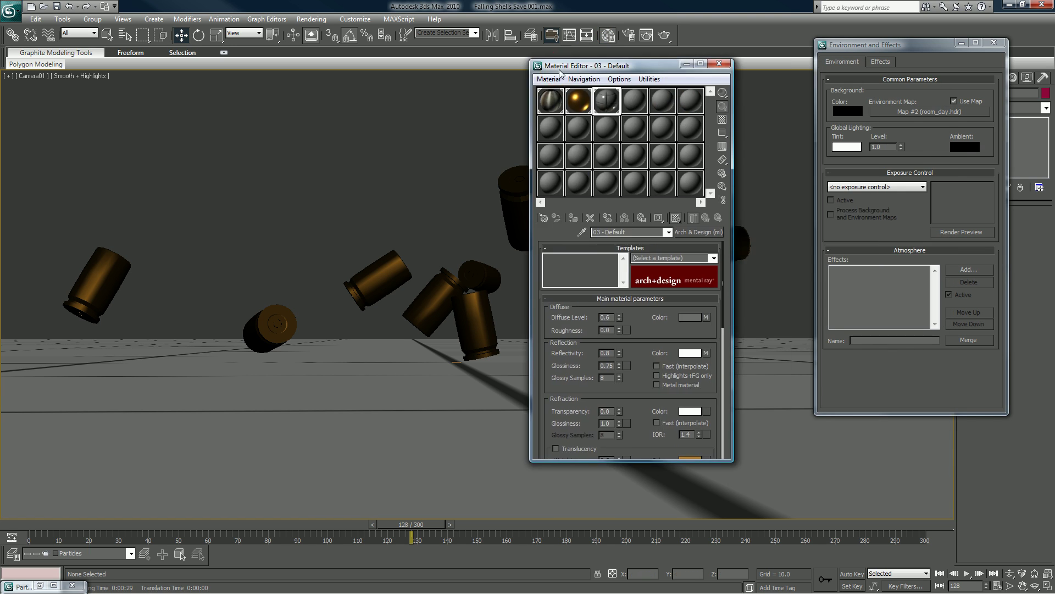
left_click_drag(892, 112, 687, 181)
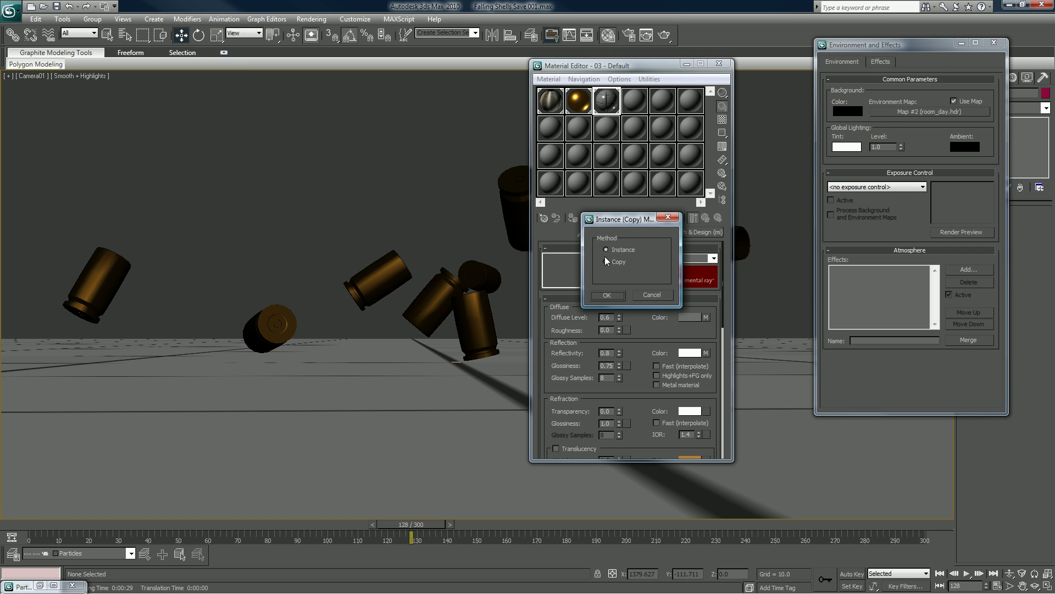
left_click(606, 296)
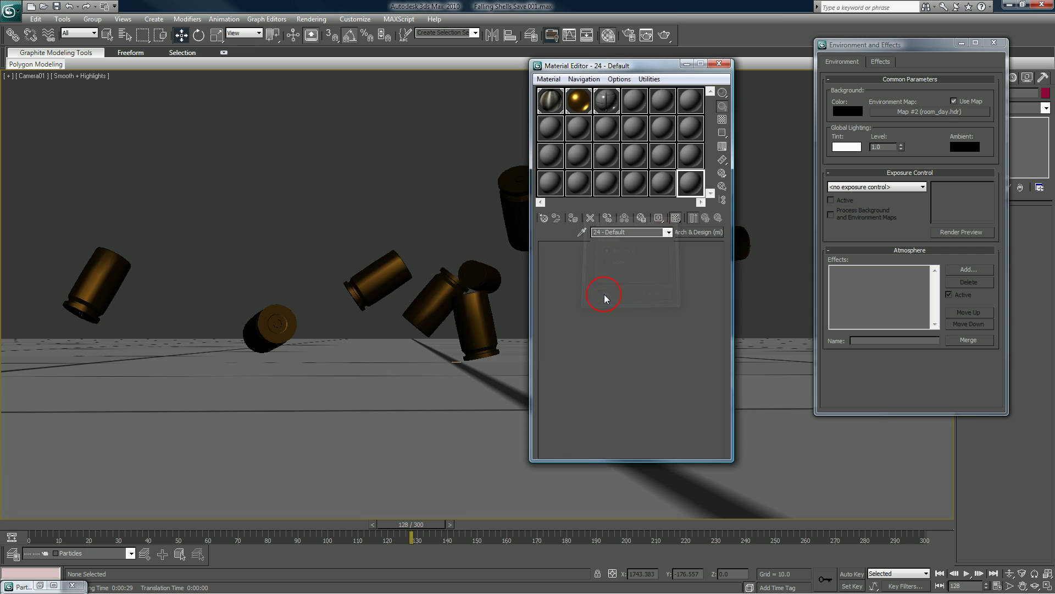
left_click(667, 263)
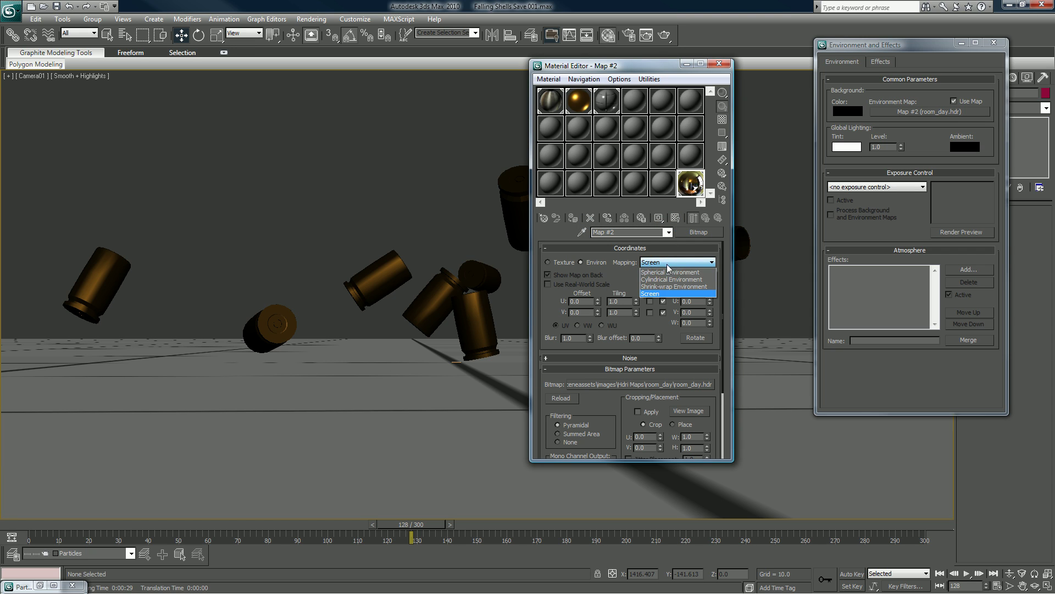
left_click(665, 272)
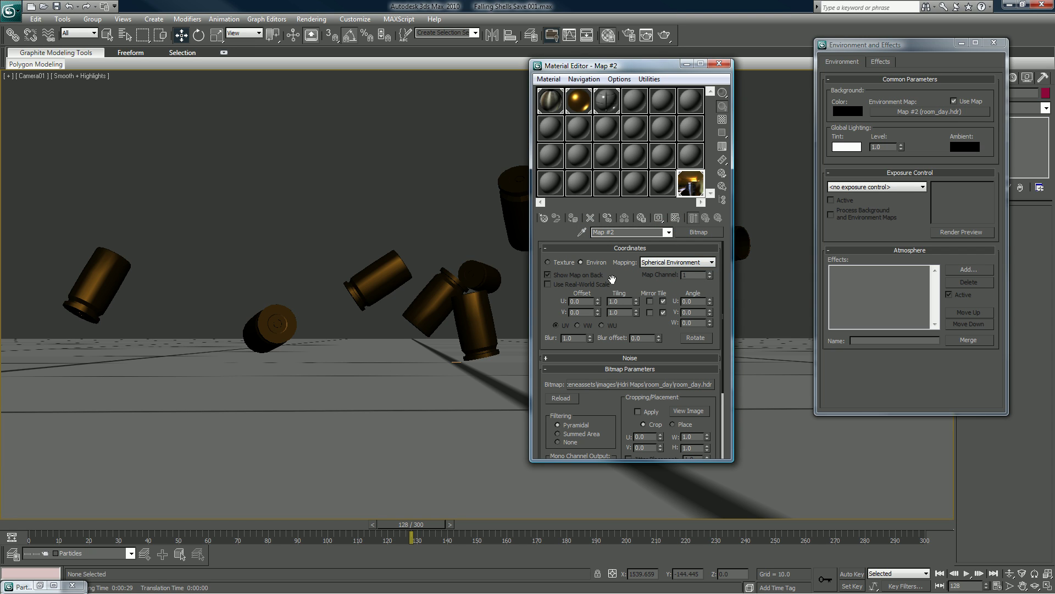
left_click(776, 64)
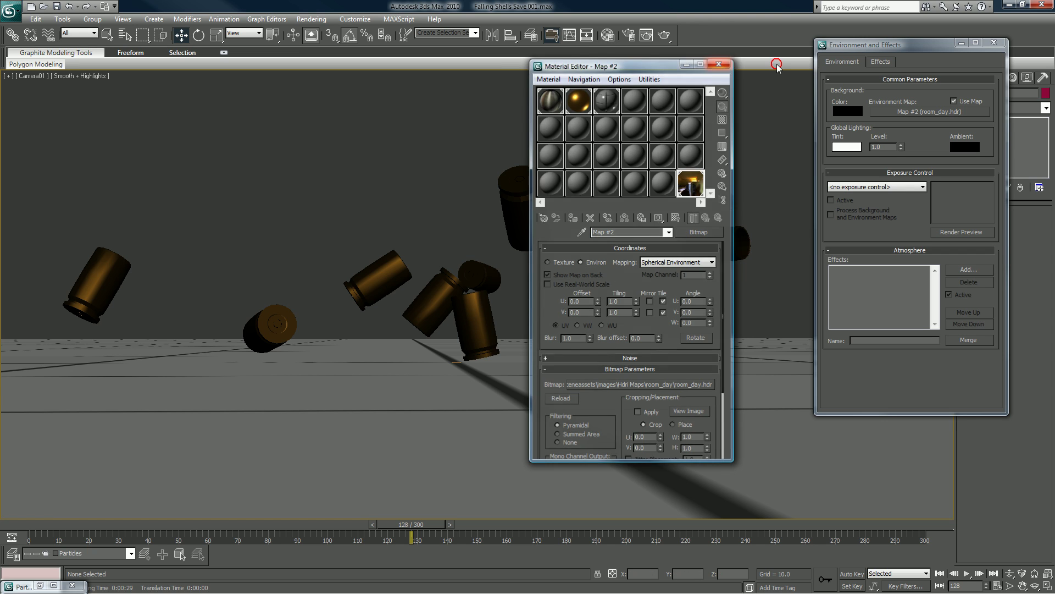
left_click(993, 43)
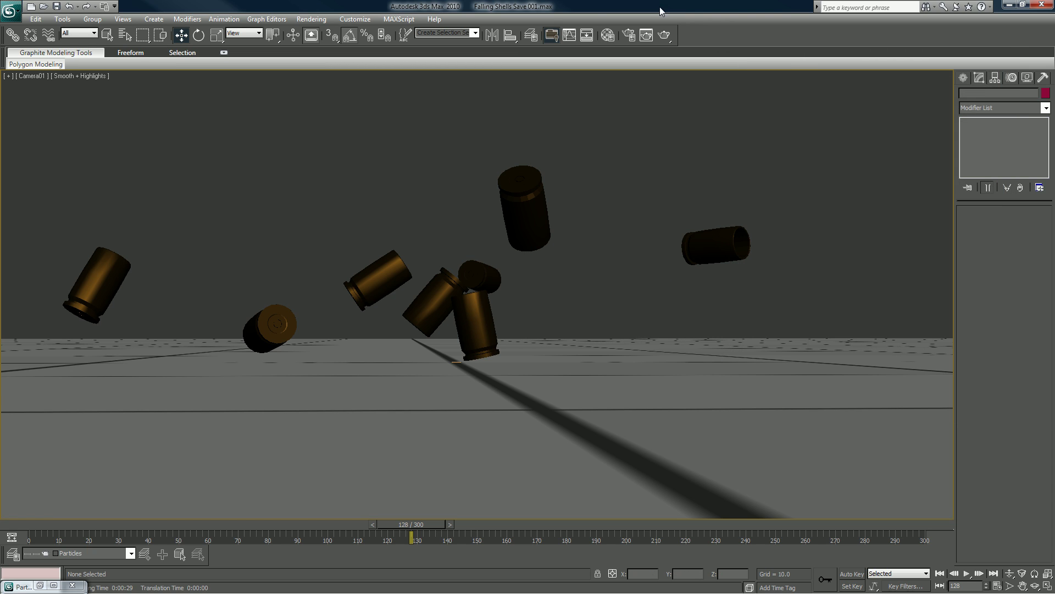
Re-render frame 128 beside a clone of the previous render to compare the lighting, and scrub the timeline back to frame 99
left_click(647, 37)
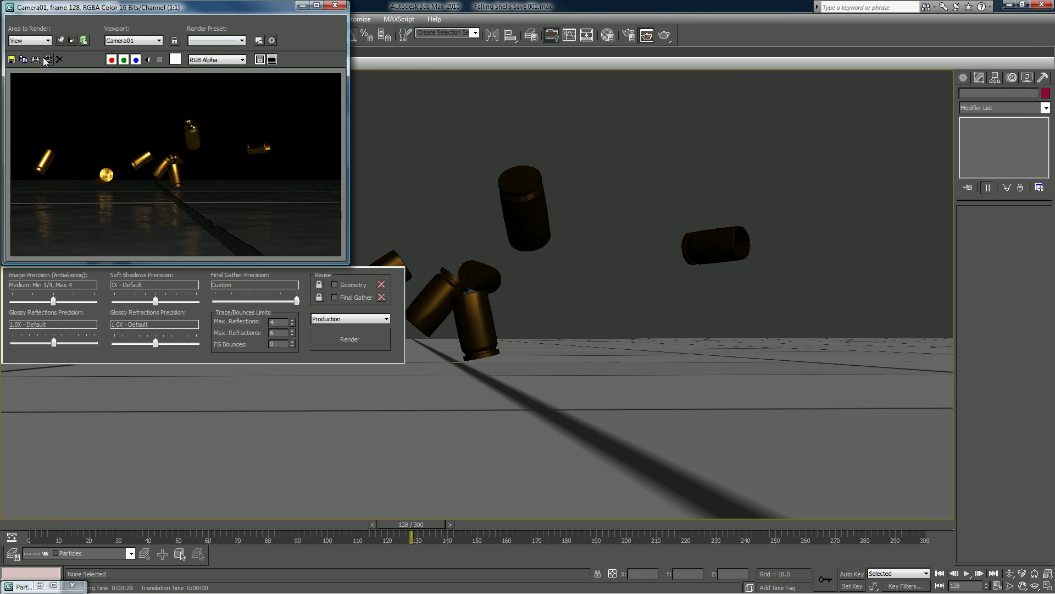
left_click(24, 59)
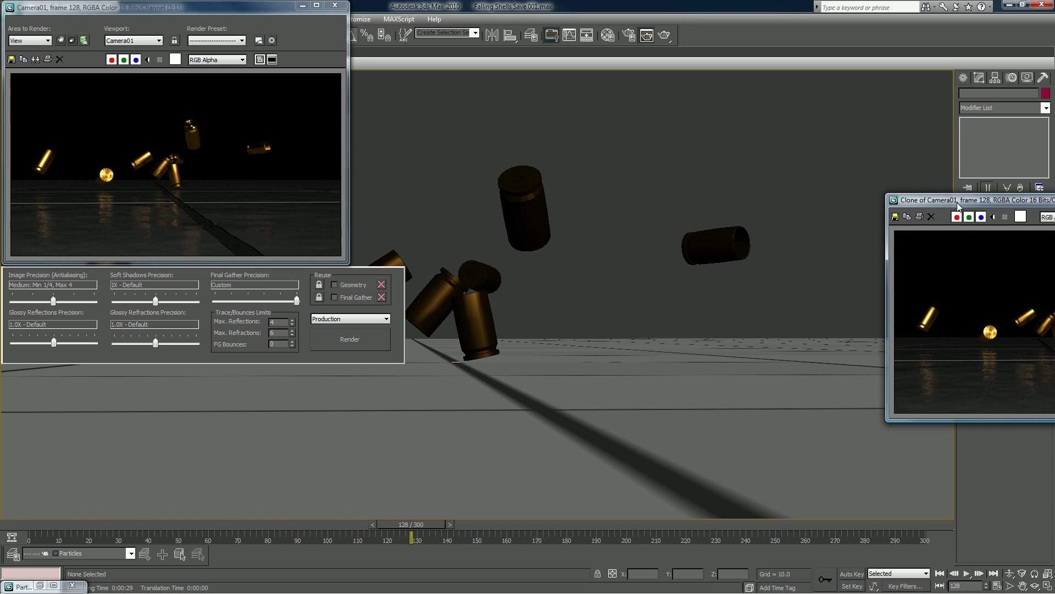
left_click_drag(957, 204, 514, 94)
left_click(312, 254)
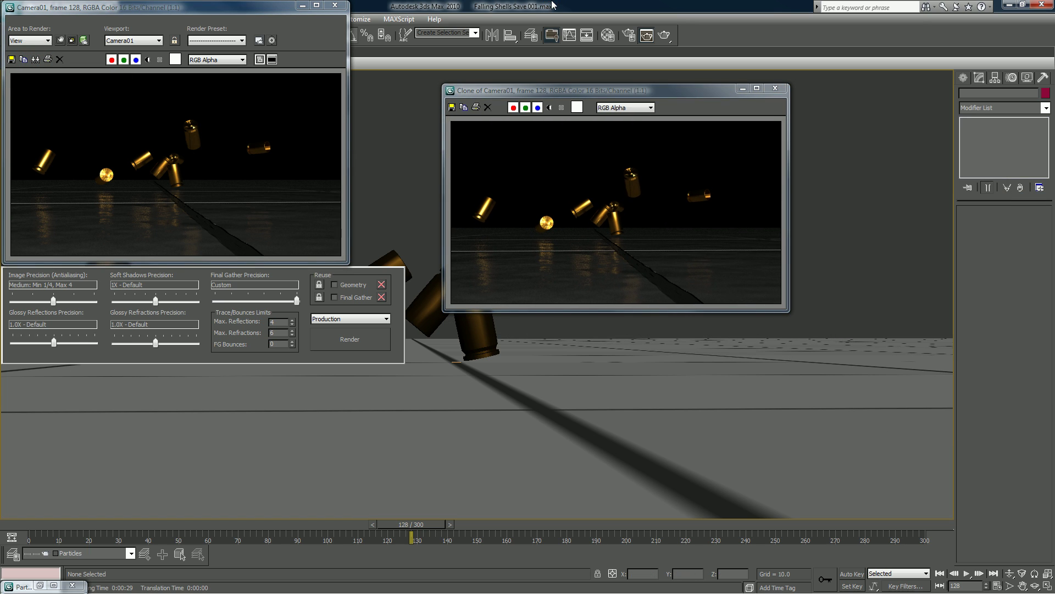
left_click(335, 339)
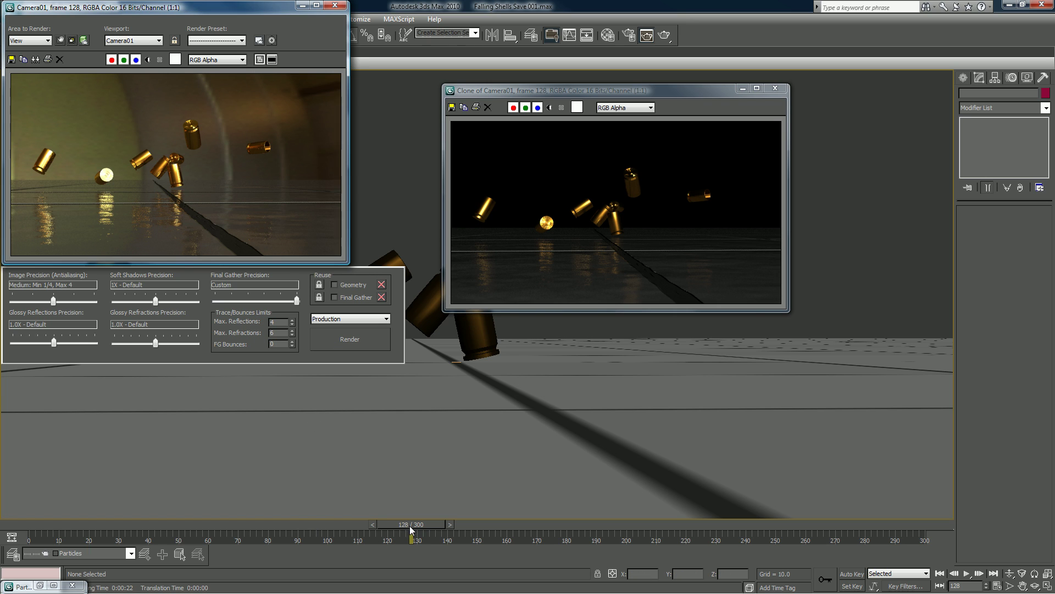
left_click_drag(410, 524, 341, 475)
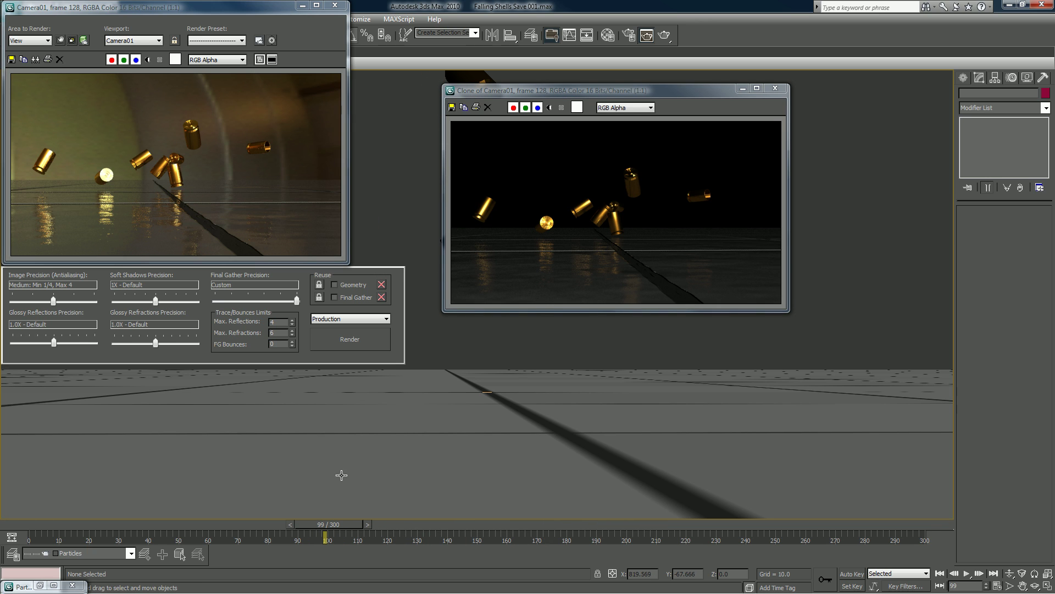
left_click(775, 88)
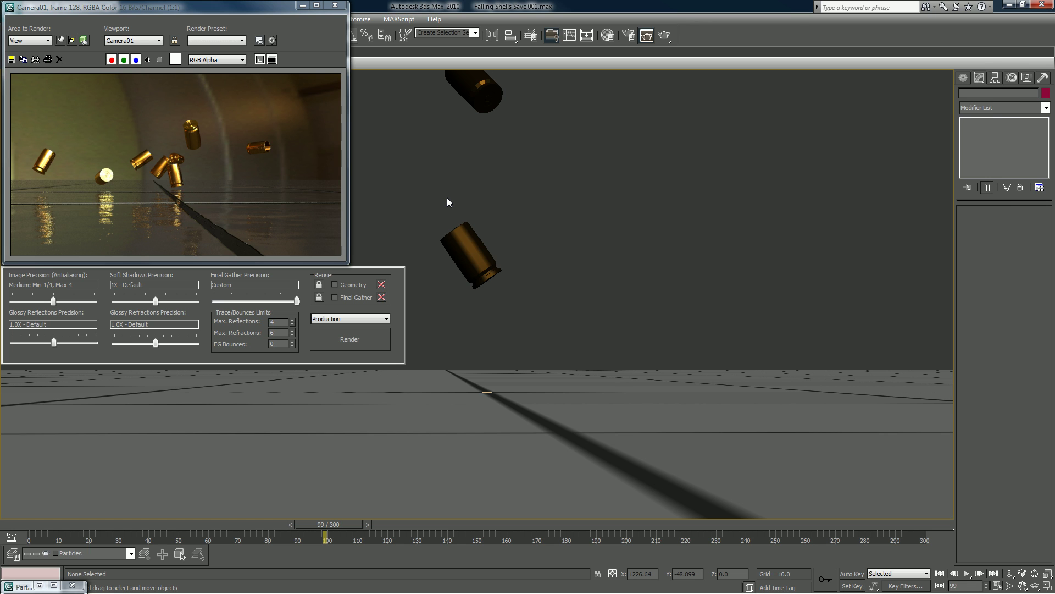
Start a replacement Bitmap for the environment map and preview living_day.hdr from the living_day folder
key("8")
left_click(890, 109)
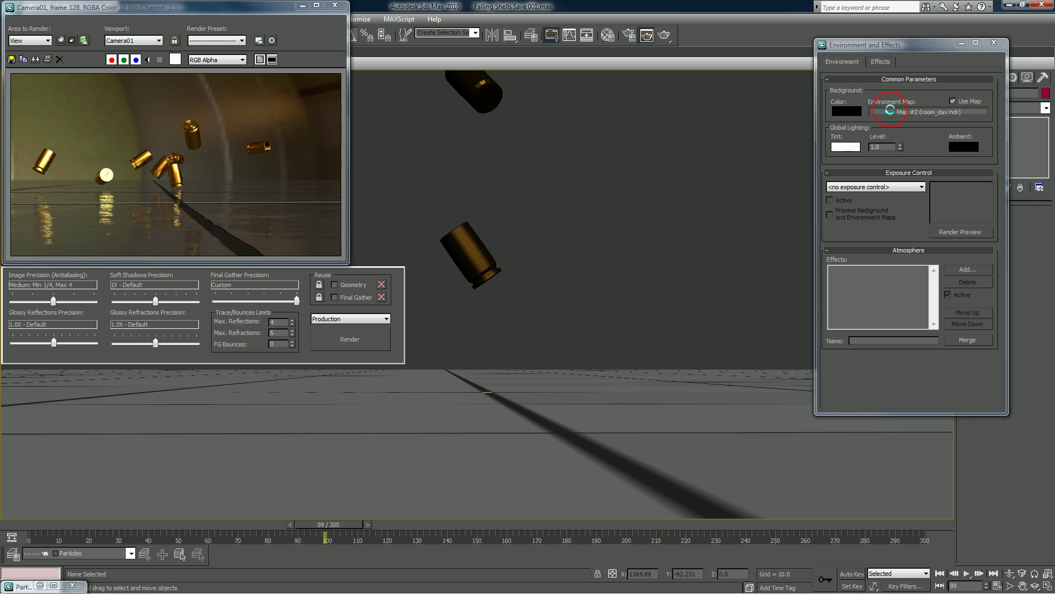
double_click(645, 140)
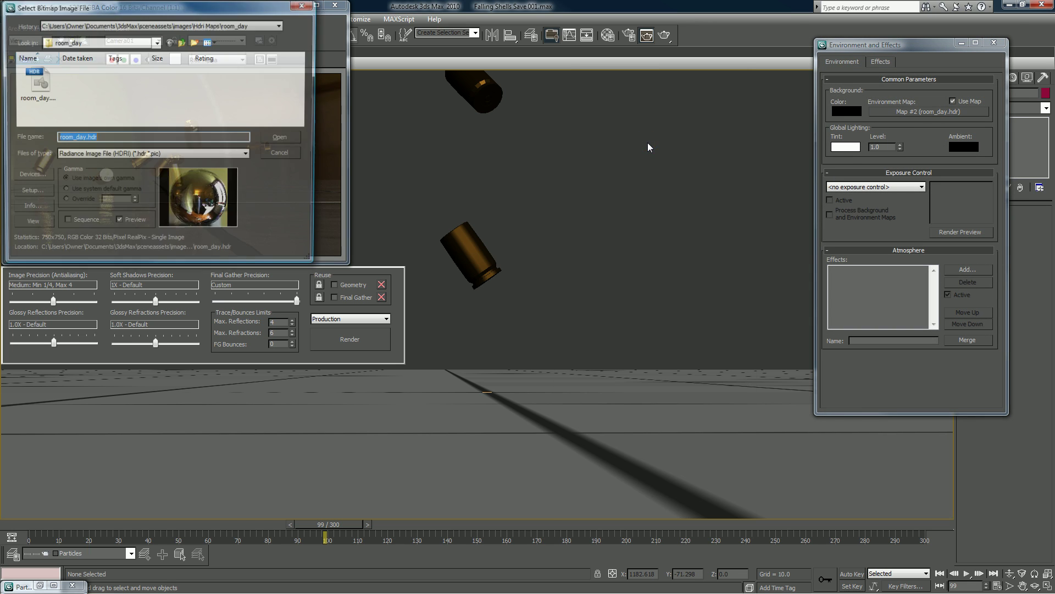
left_click(182, 44)
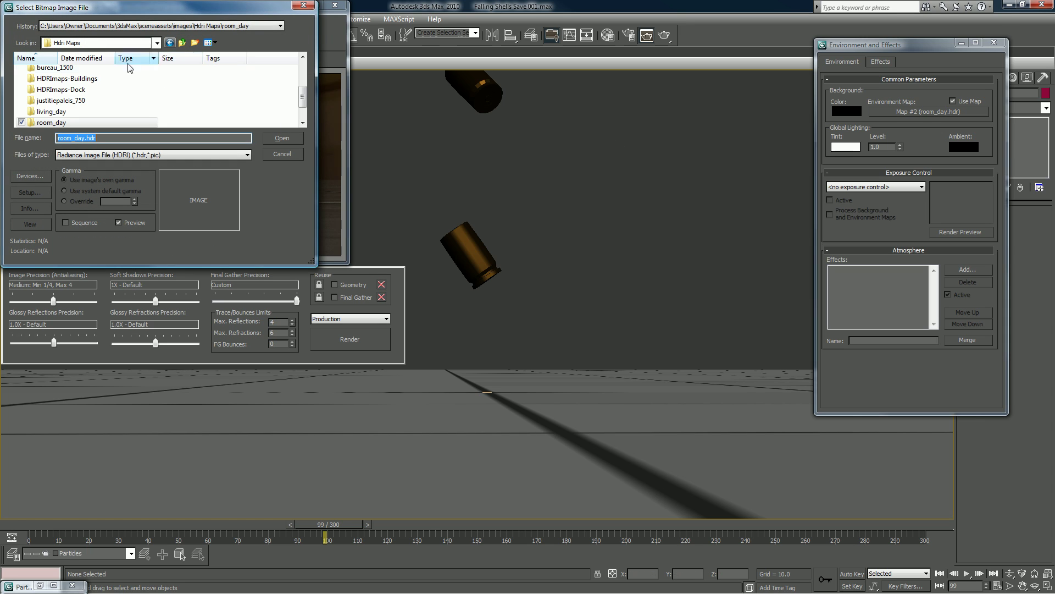
scroll(69, 108, "down", 1)
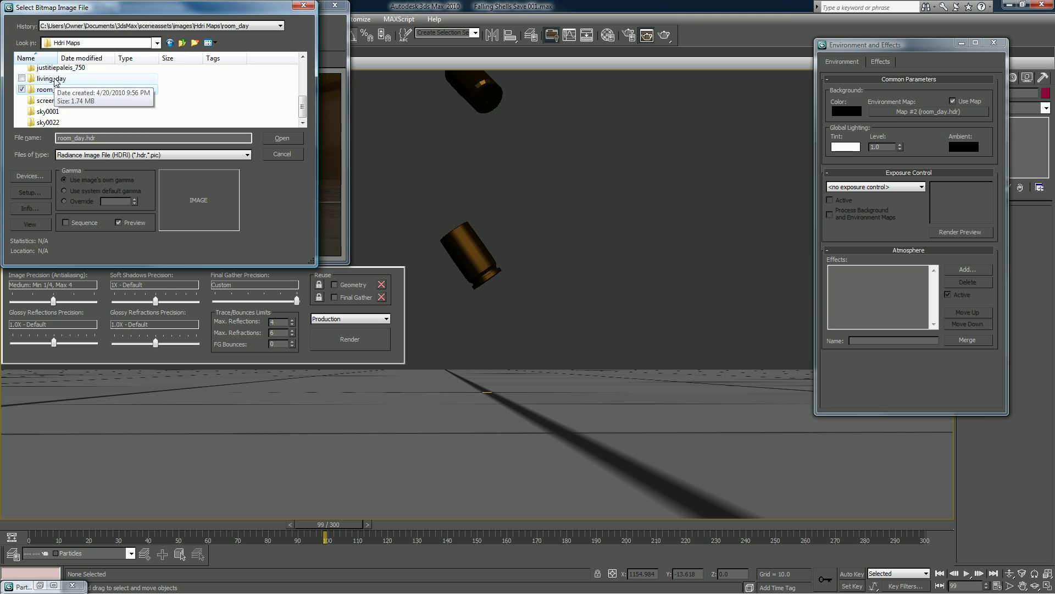
double_click(56, 83)
left_click(33, 91)
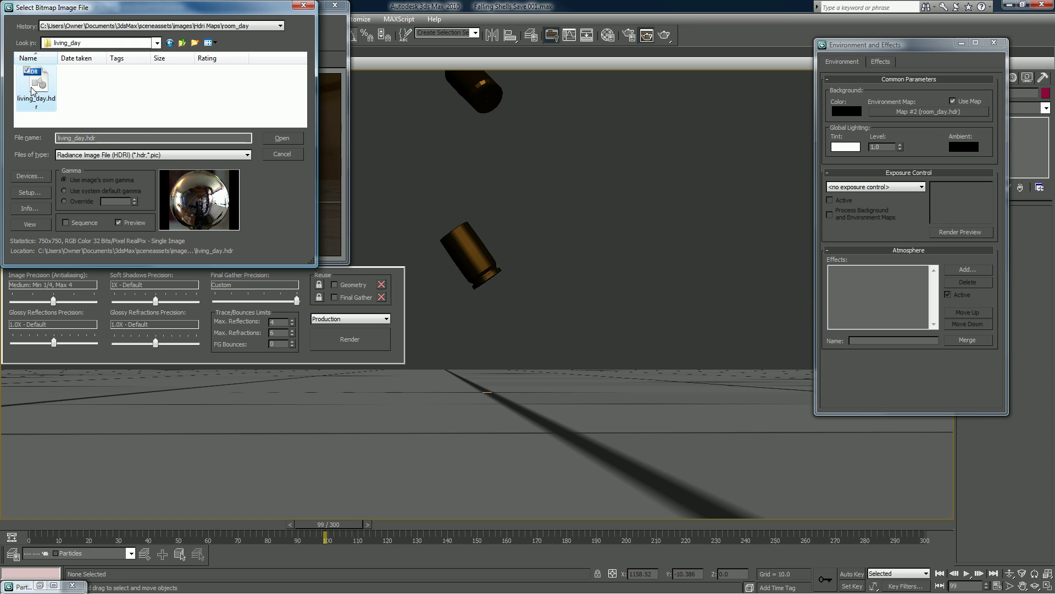
Browse the Hdri Maps folder for an alternative map and preview justitiepaleis_750.hdr from the justitiepaleis_750 folder
left_click(182, 43)
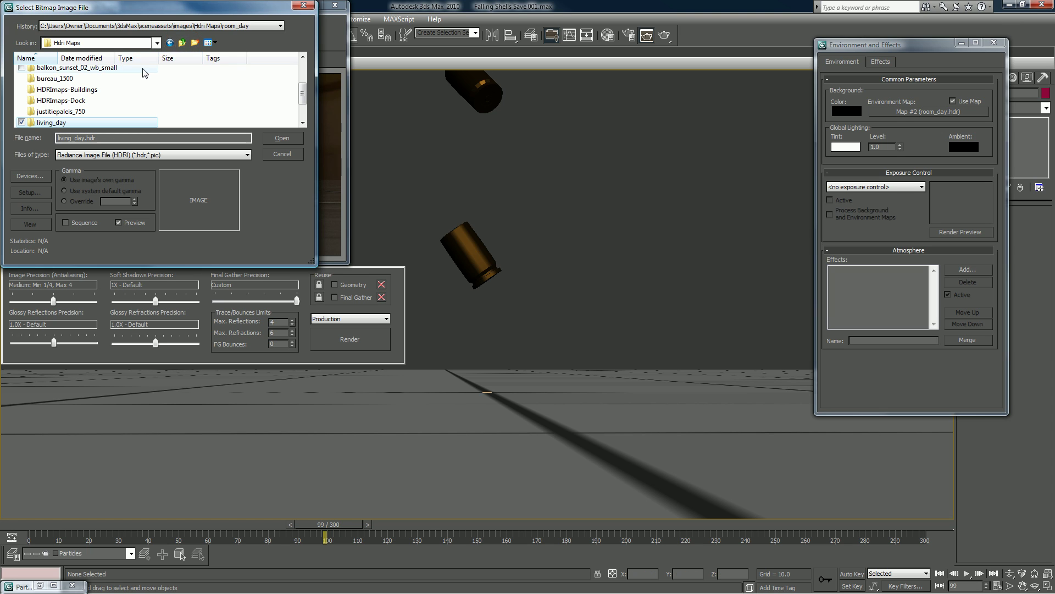
double_click(61, 111)
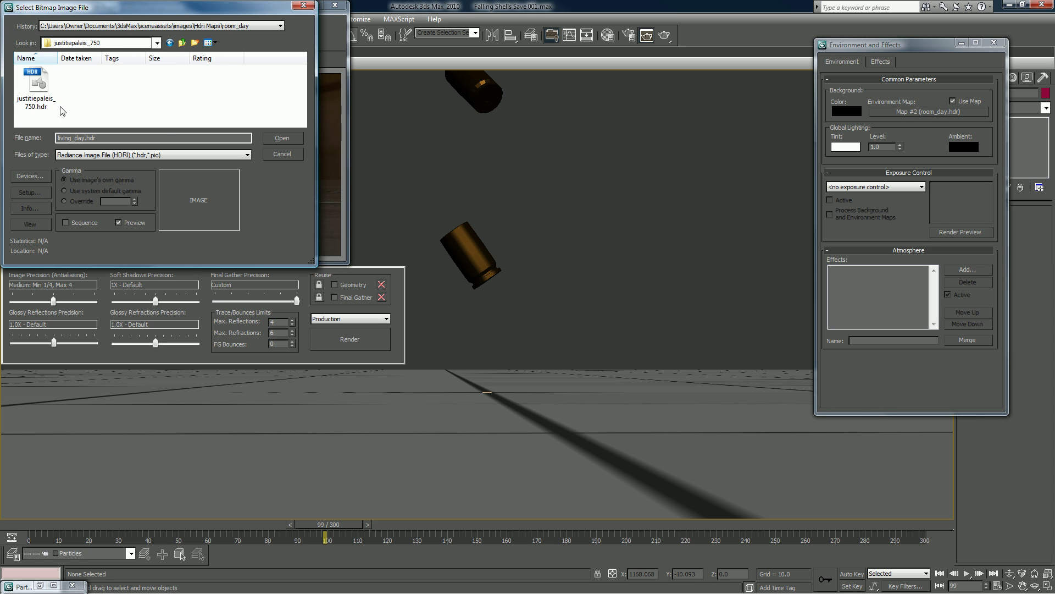
left_click(38, 88)
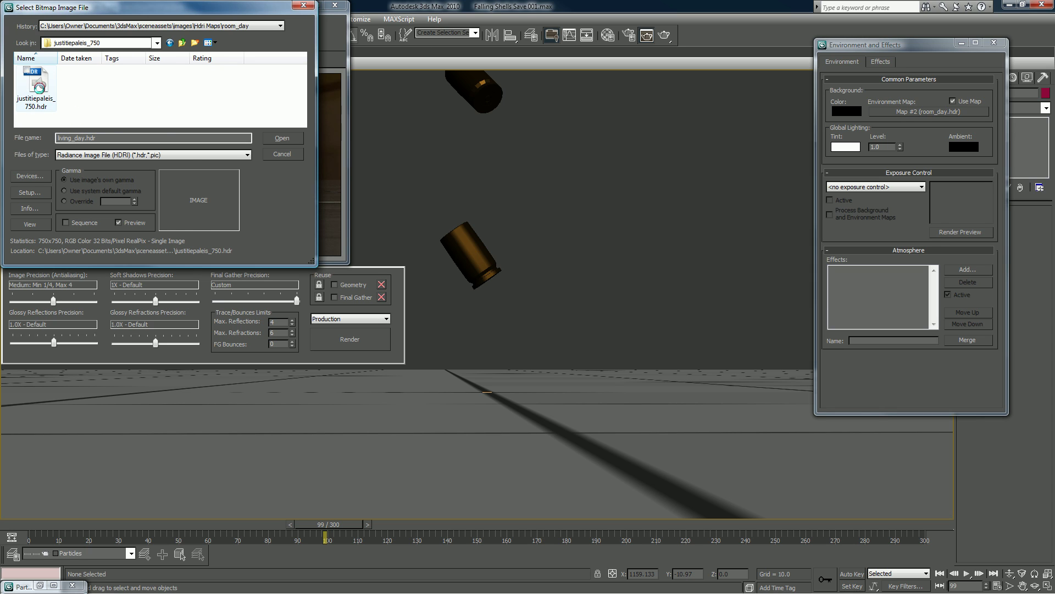
Compare the two maps in HDRImaps-Dock and load Dock-SkyDome-FREE.hdr as the environment map with Real Pixels (32 bpp) storage
left_click(183, 44)
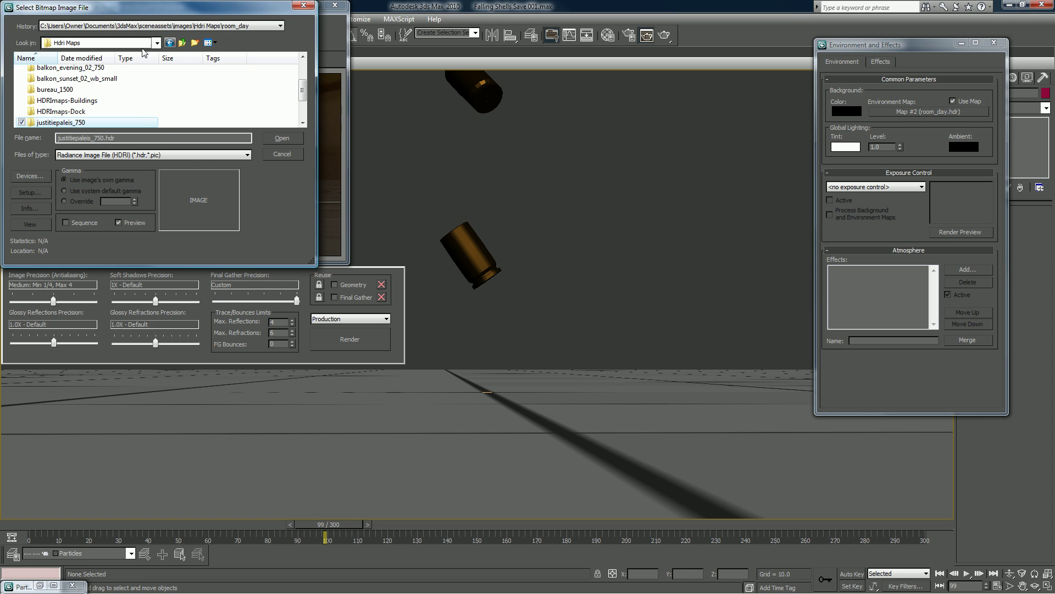
double_click(67, 112)
double_click(60, 78)
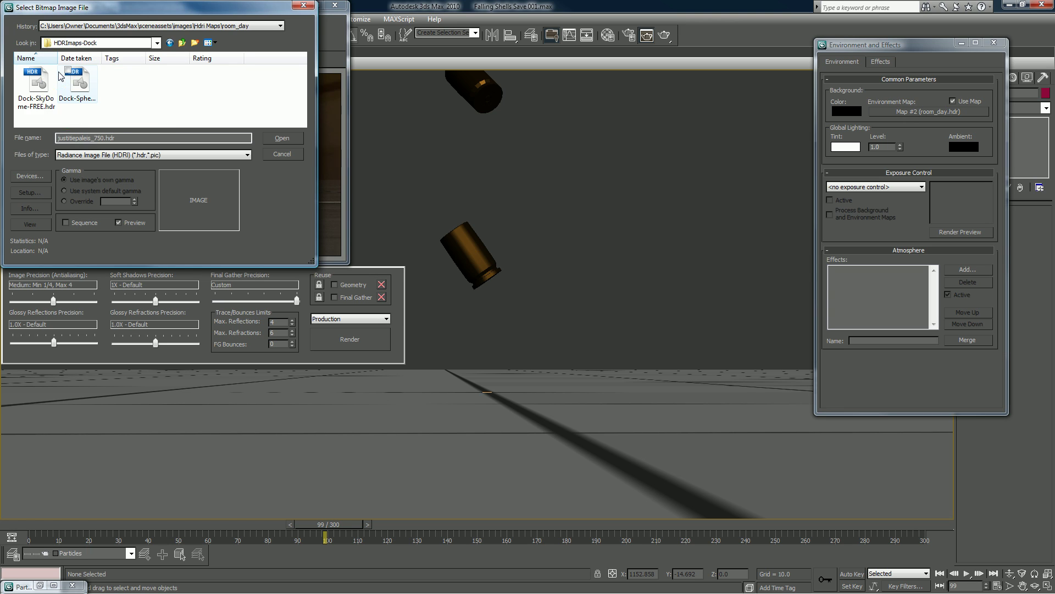
left_click(43, 80)
left_click(77, 82)
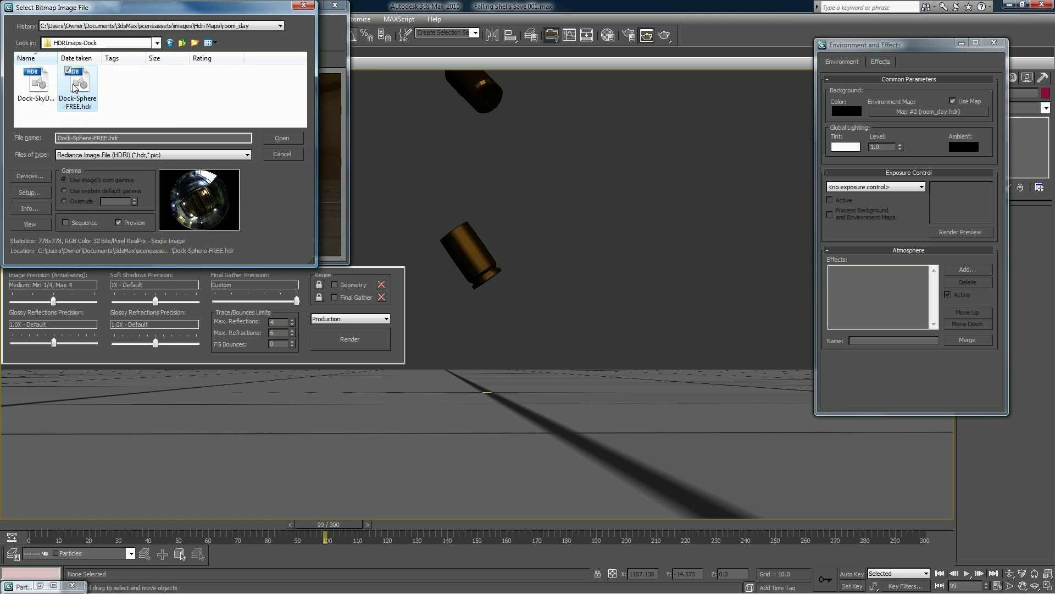
left_click(44, 85)
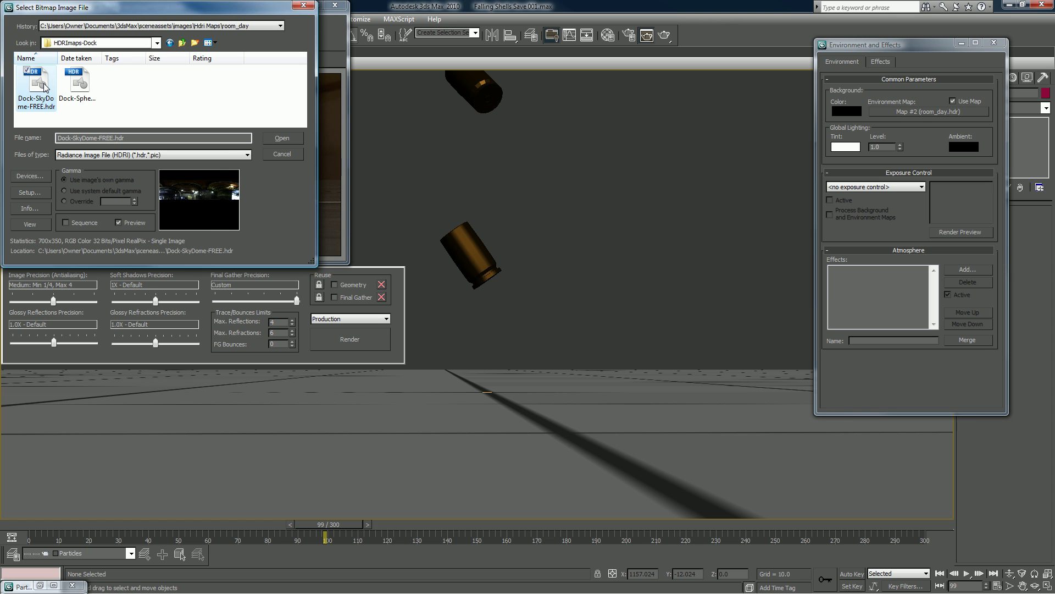
double_click(44, 85)
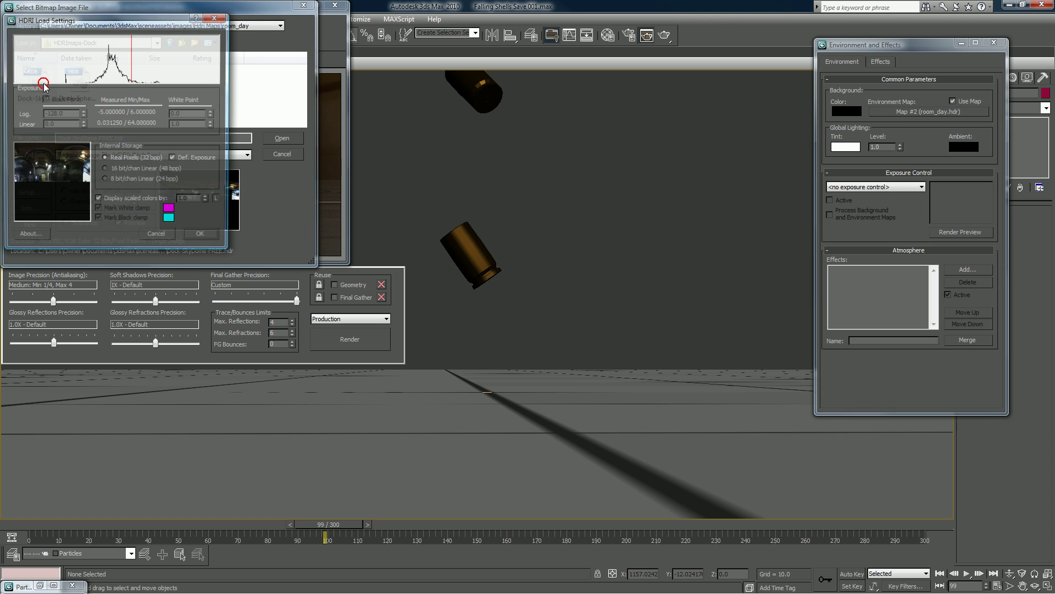
left_click(199, 237)
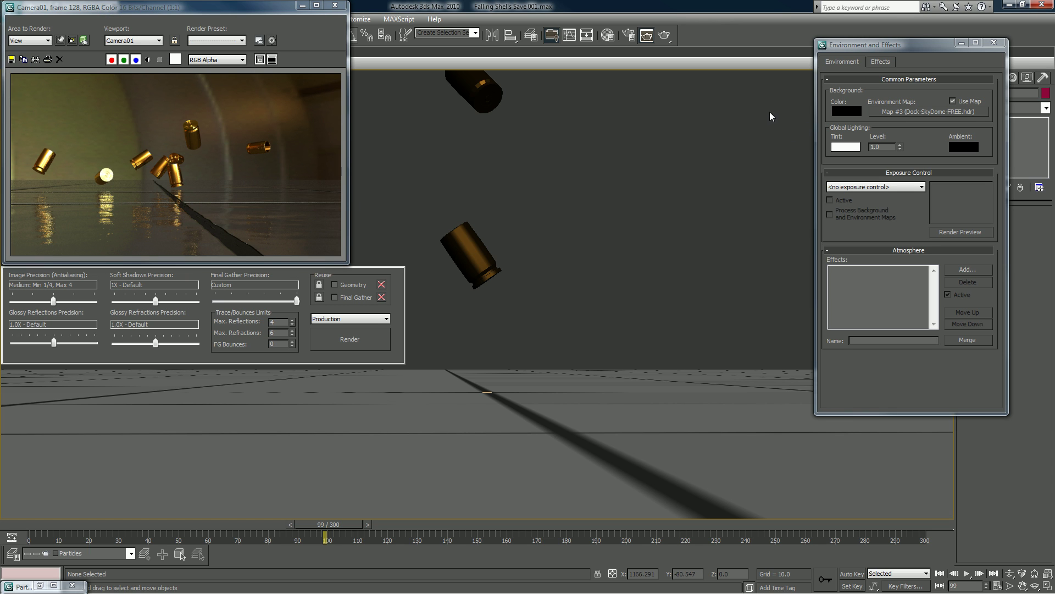
Place the Dock-SkyDome-FREE.hdr environment map as an instance in the last material sample slot, replacing room_day.hdr
key("m")
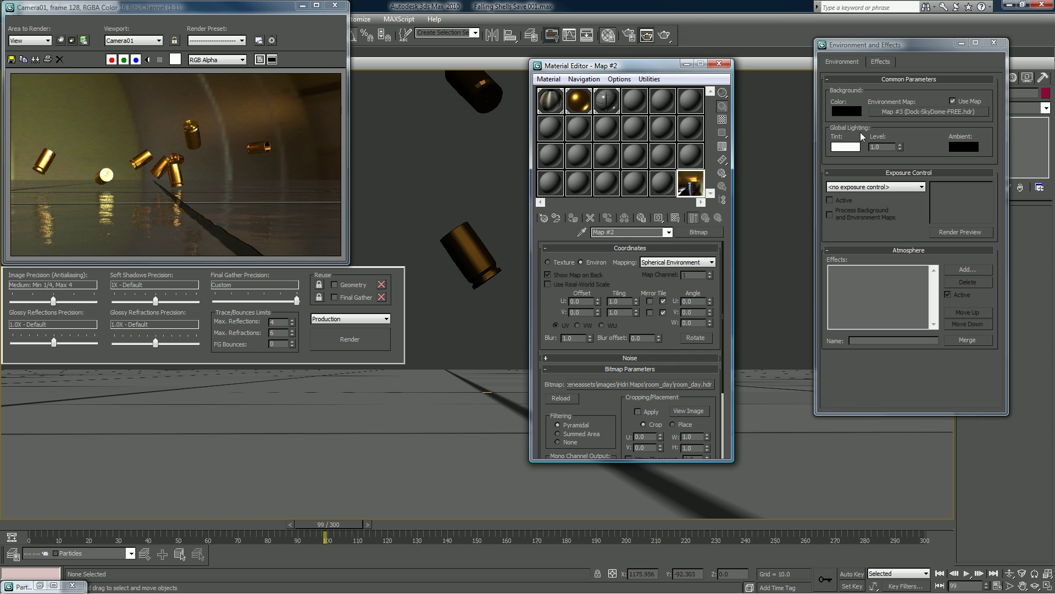
left_click_drag(885, 115, 886, 112)
left_click_drag(711, 174, 691, 187)
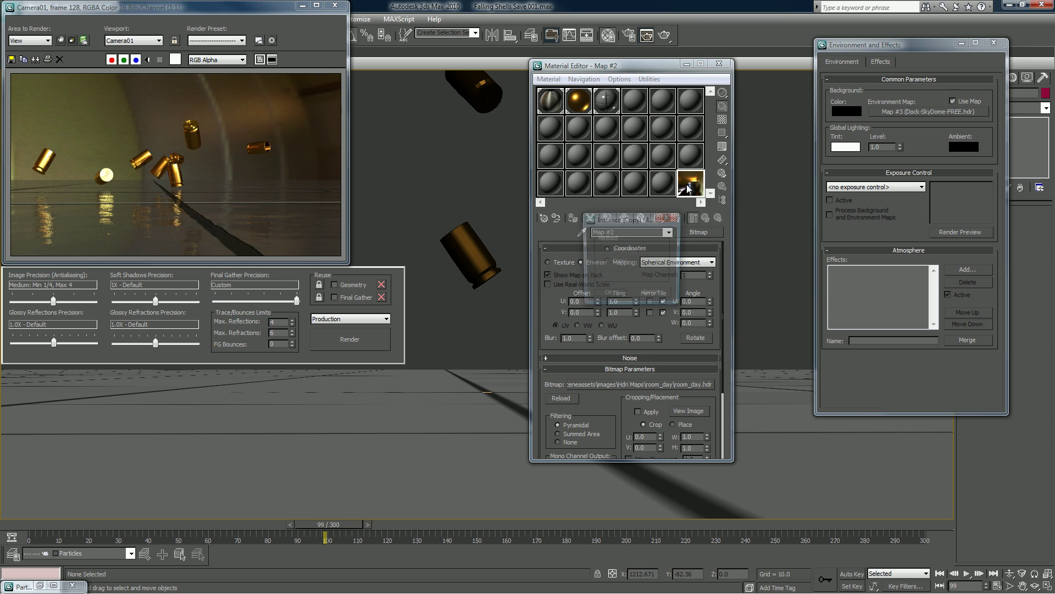
left_click(608, 295)
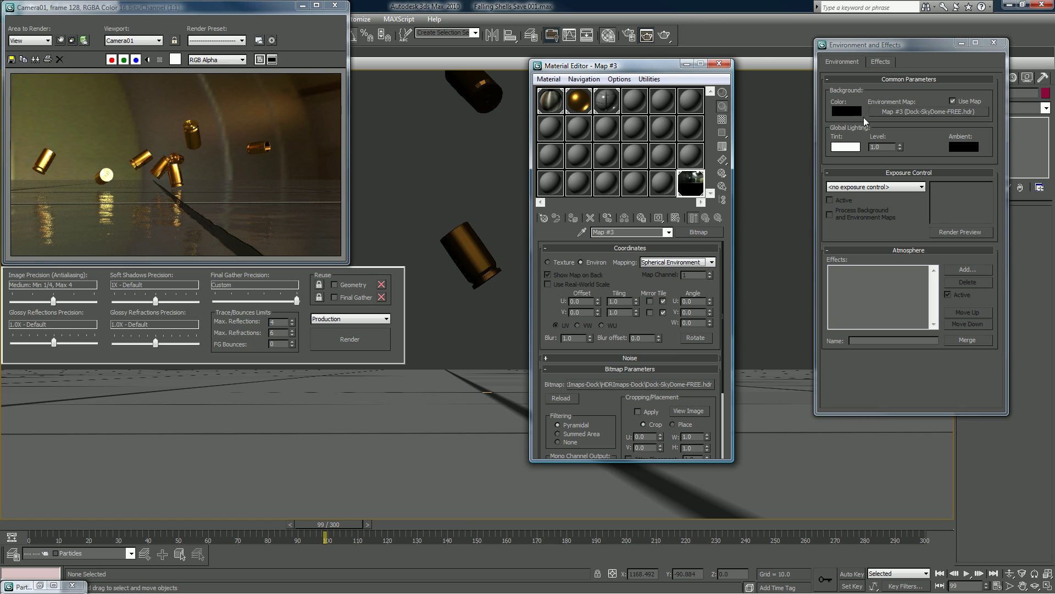
Close the Material Editor and environment settings, test-render frame 99 through Camera01, and dismiss the rendered frame
left_click(719, 65)
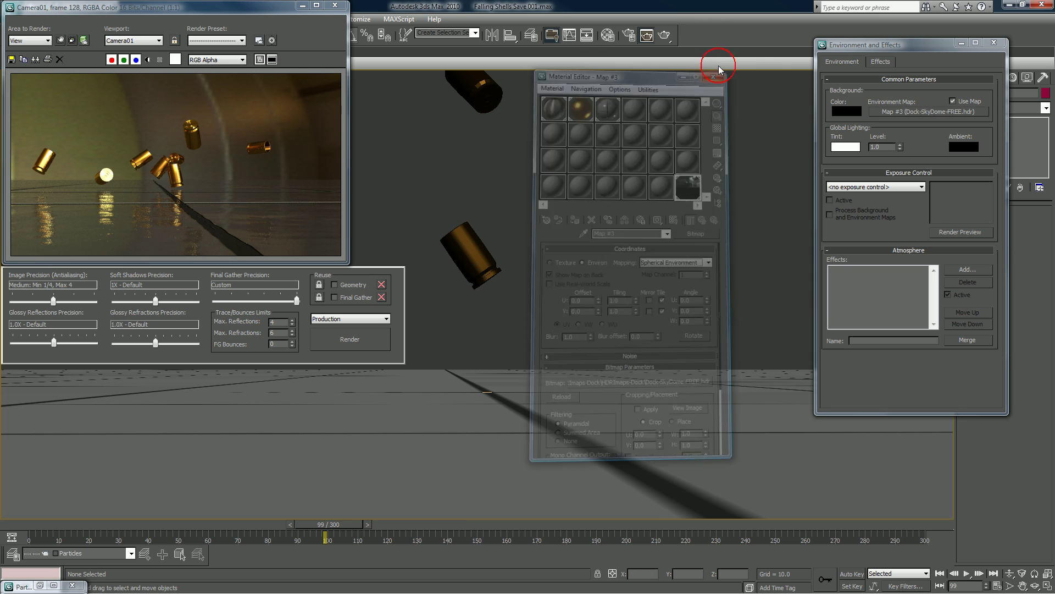
left_click(994, 43)
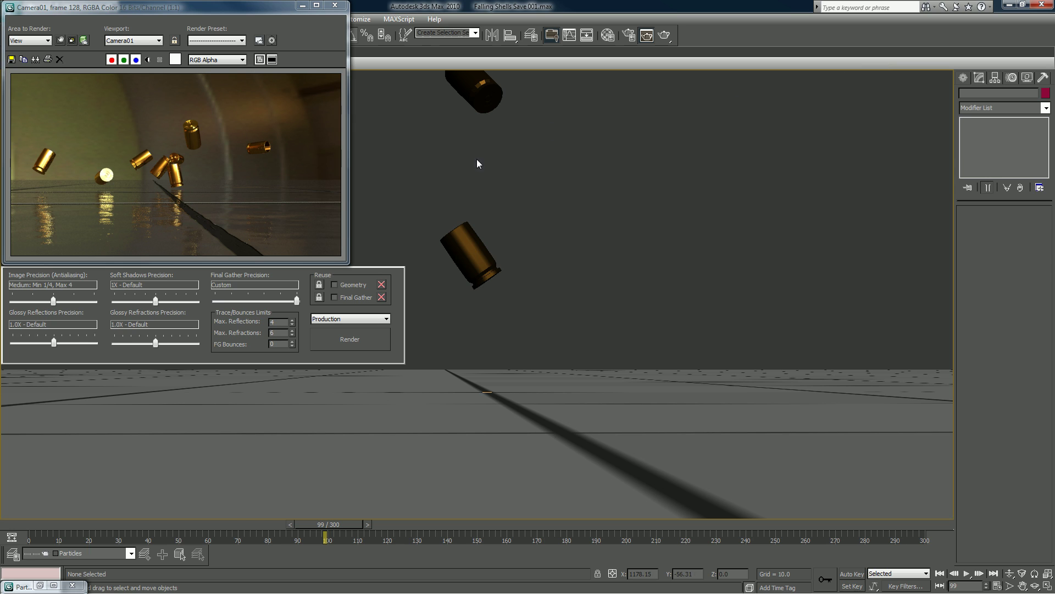
left_click(351, 338)
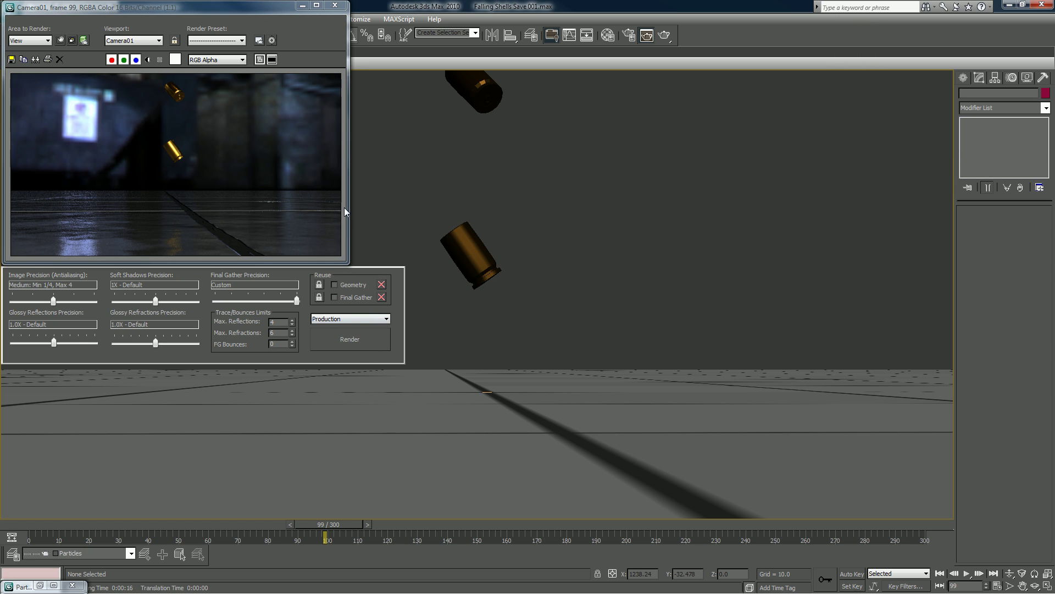
left_click(334, 7)
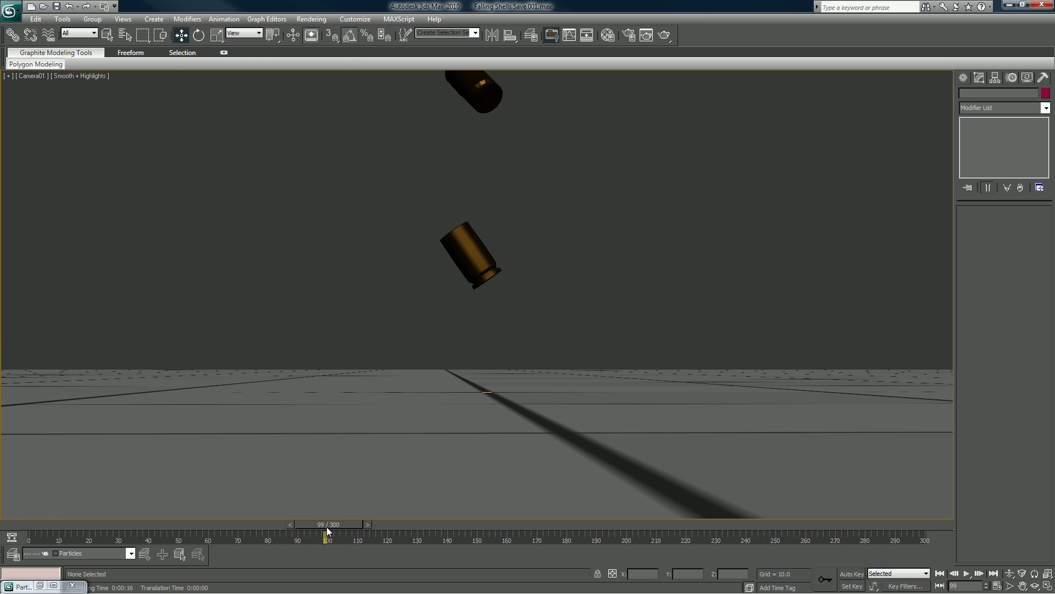
At frame 300, show all four viewports, select Camera01, and raise it in the Front view to a Z height of about 163
left_click_drag(327, 528, 928, 529)
key("w")
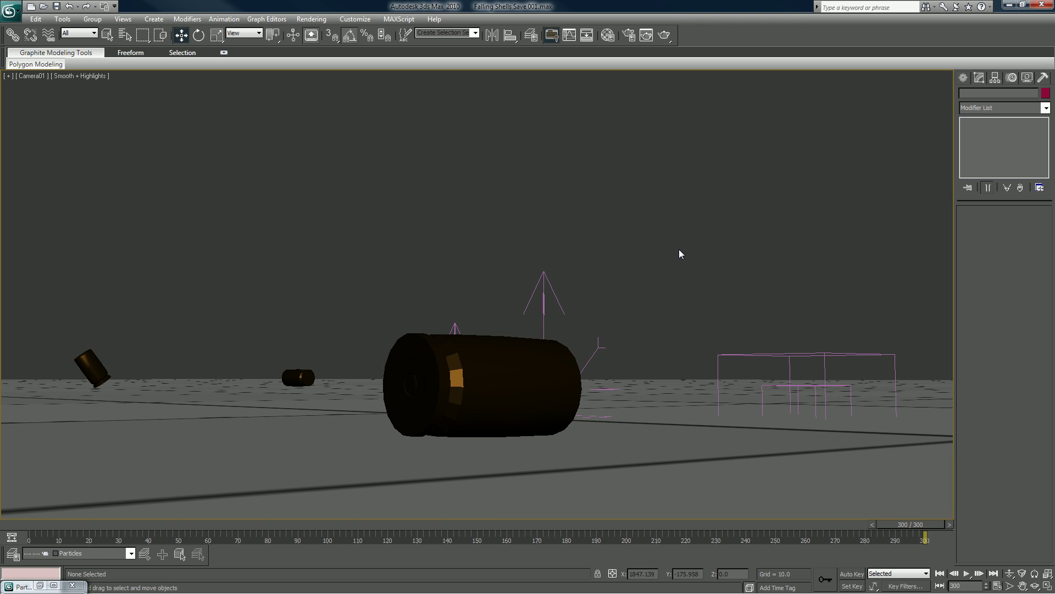
key("alt+w")
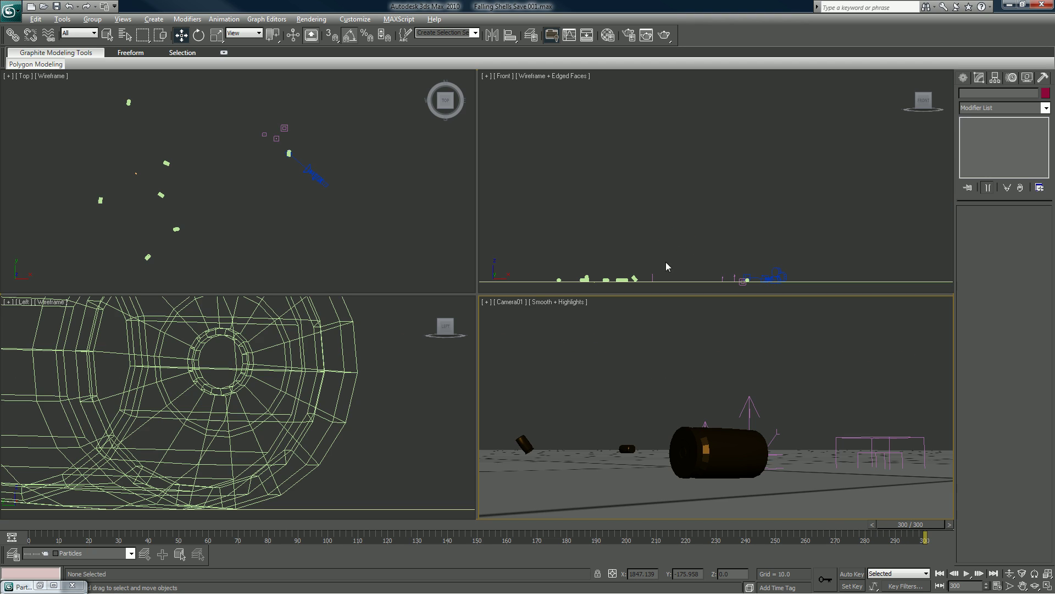
left_click(326, 181)
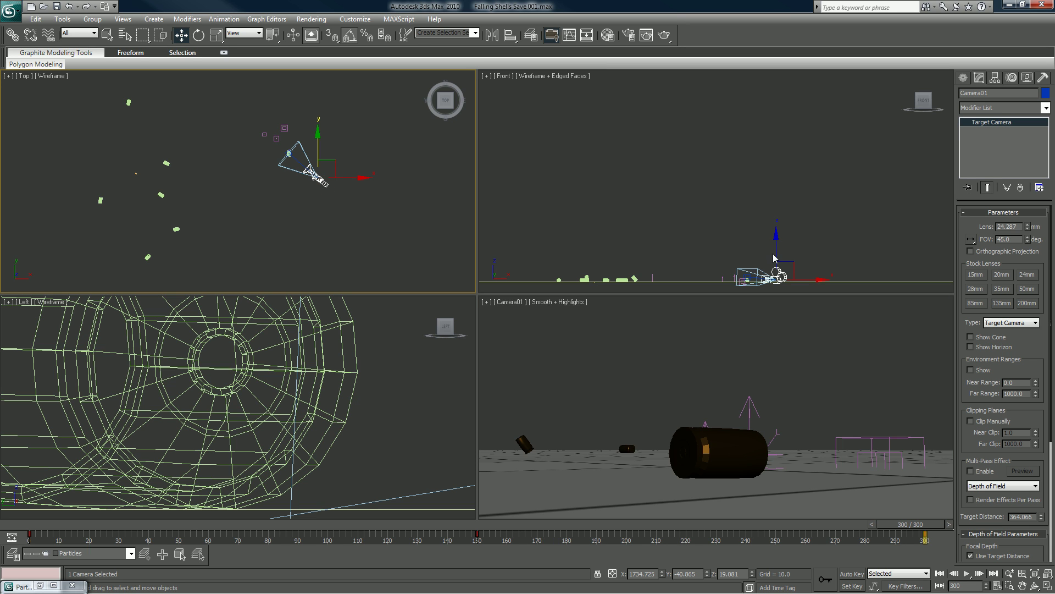
left_click_drag(776, 253, 774, 237)
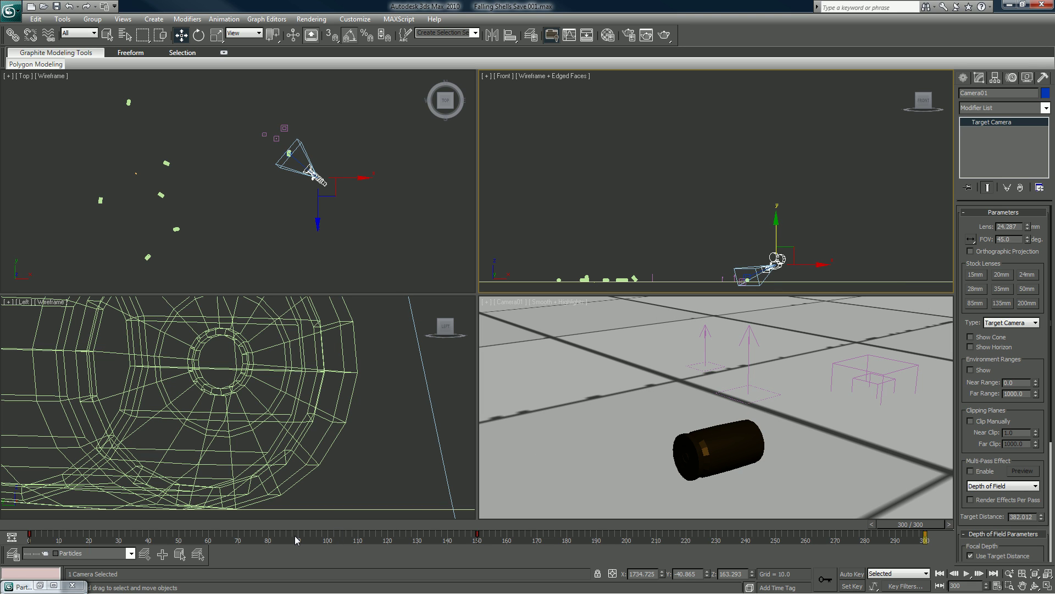
Scrub through the camera animation to frame 300, turn on Auto Key, and lower Camera01 to a Z height of about 87
left_click(52, 527)
left_click_drag(84, 529, 921, 541)
key("w")
left_click(846, 575)
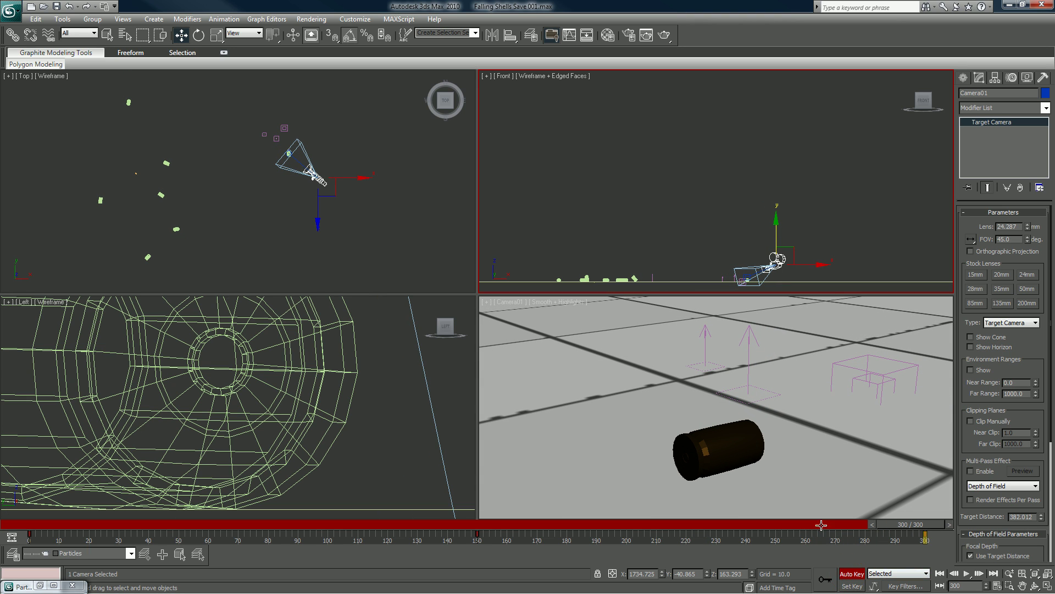
left_click_drag(785, 233, 786, 237)
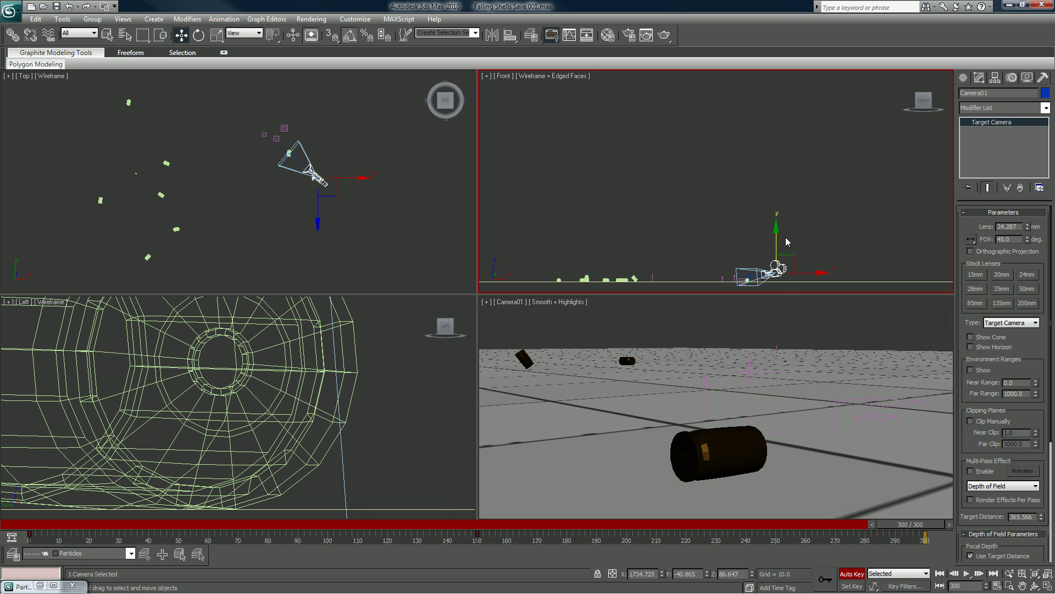